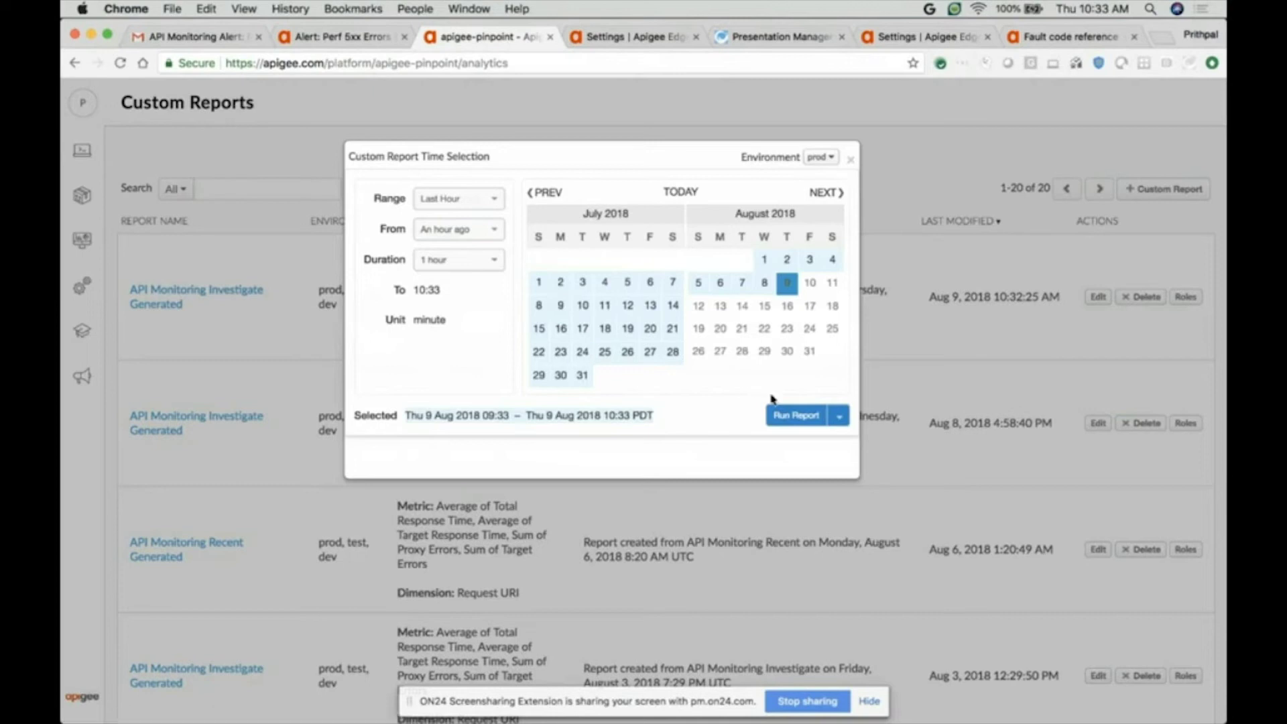
Run the API Monitoring Investigate Generated custom report for the last hour in the prod environment
click(797, 415)
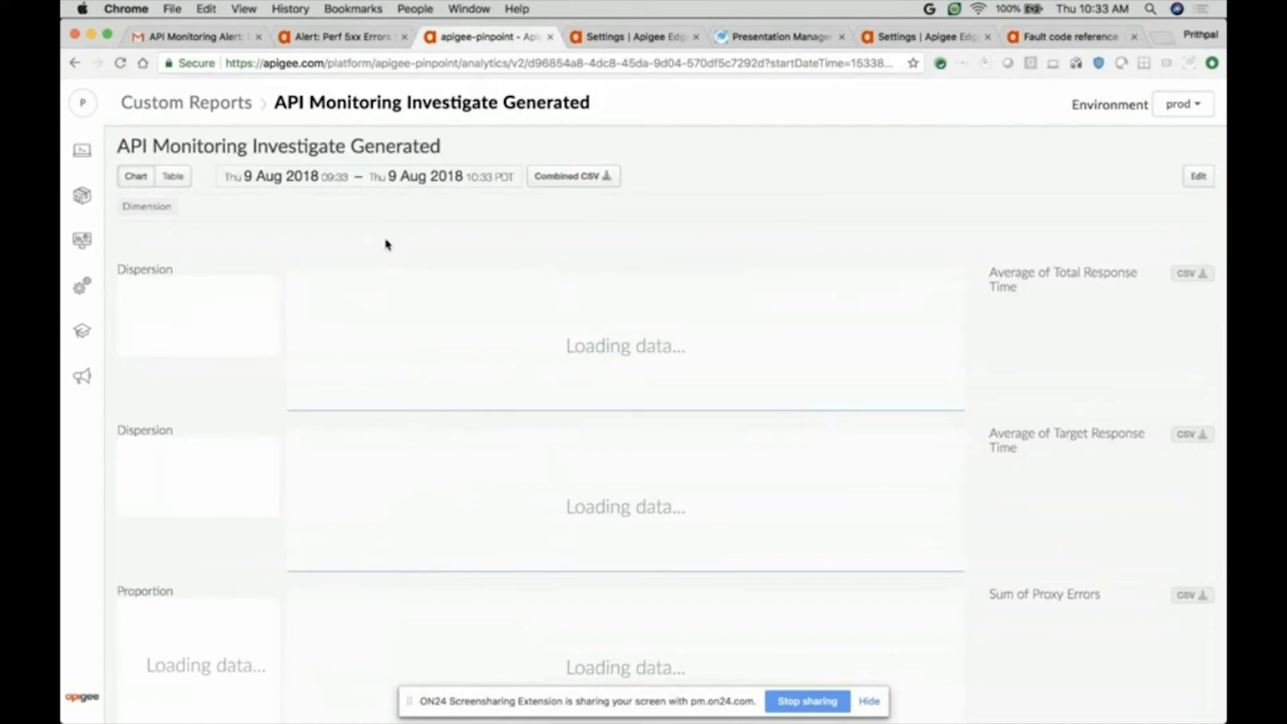
Go back to the Perf 5xx Errors alert and open its data in Timeline to examine the traffic, error and latency charts
click(336, 42)
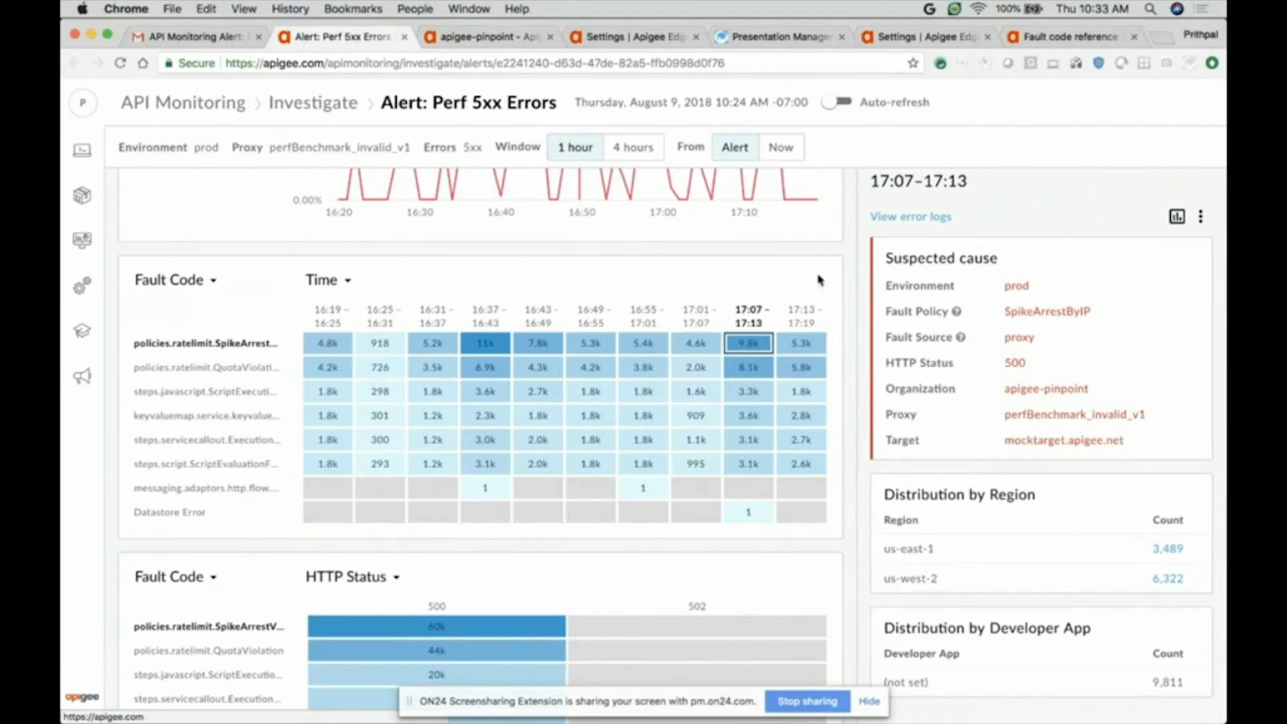
scroll(818, 281, up, 2)
click(1200, 215)
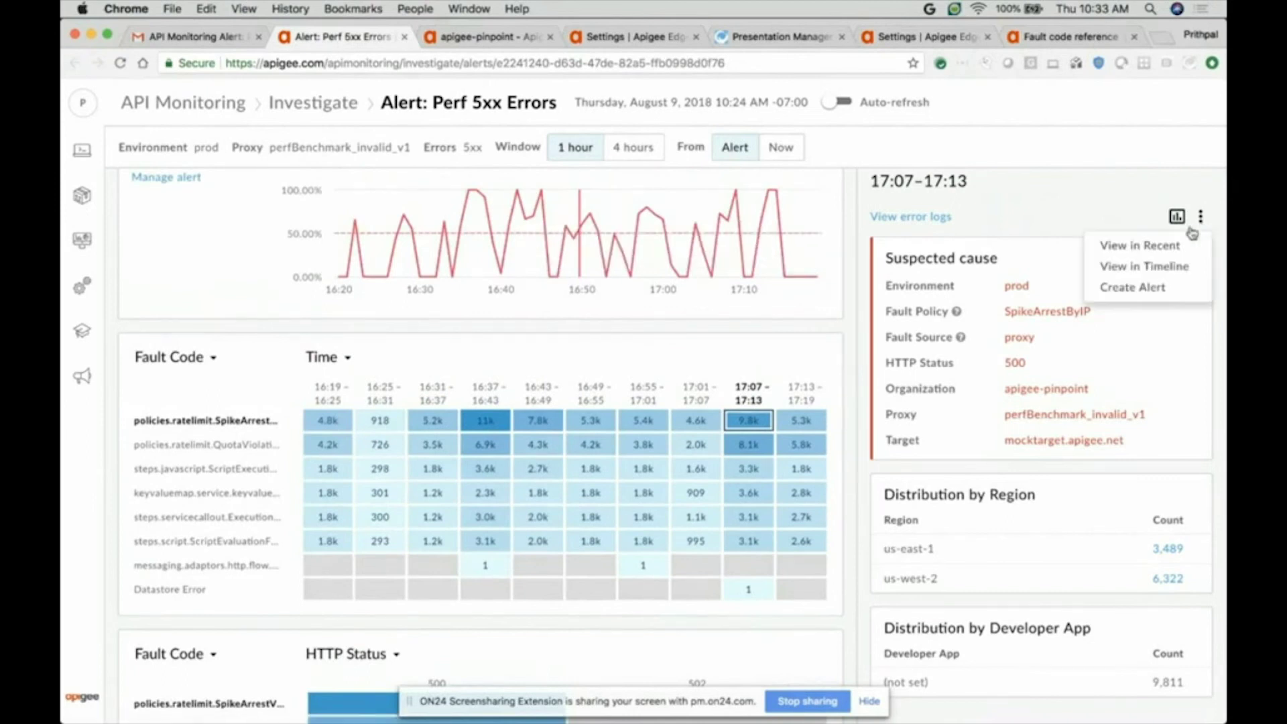
click(1148, 267)
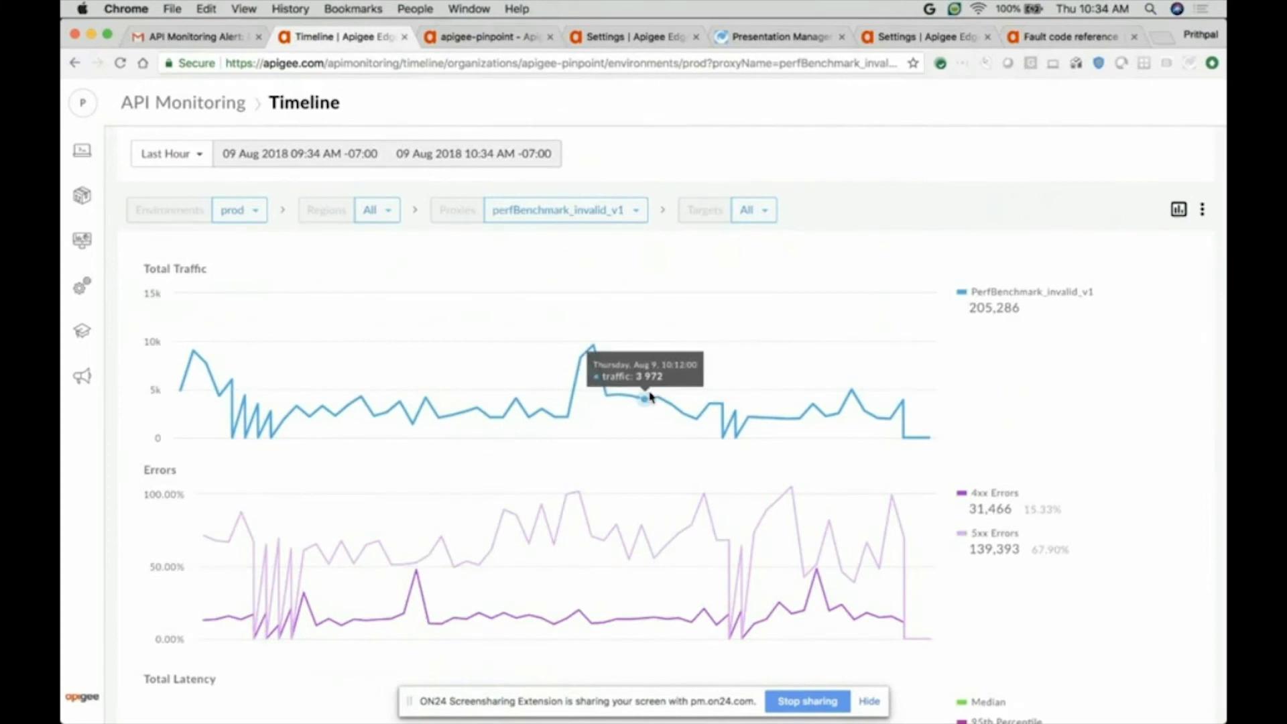
mouse_move(573, 511)
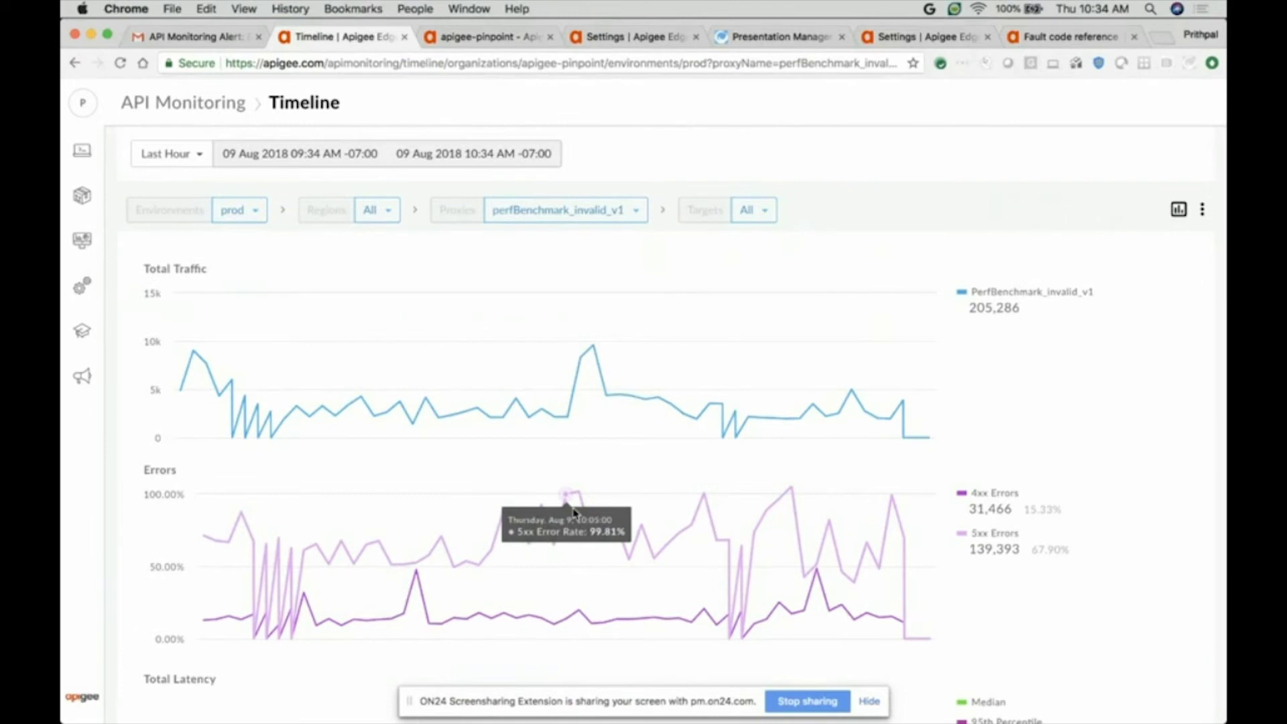
scroll(573, 512, down, 3)
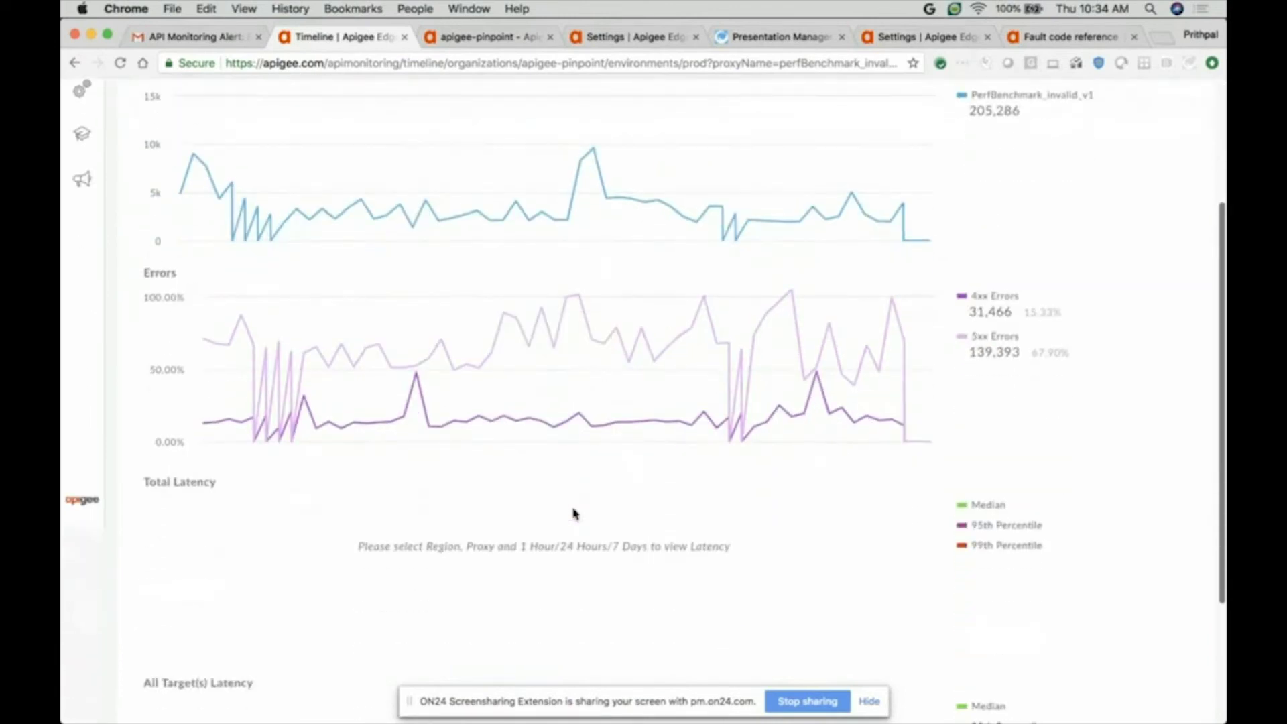
scroll(573, 514, up, 3)
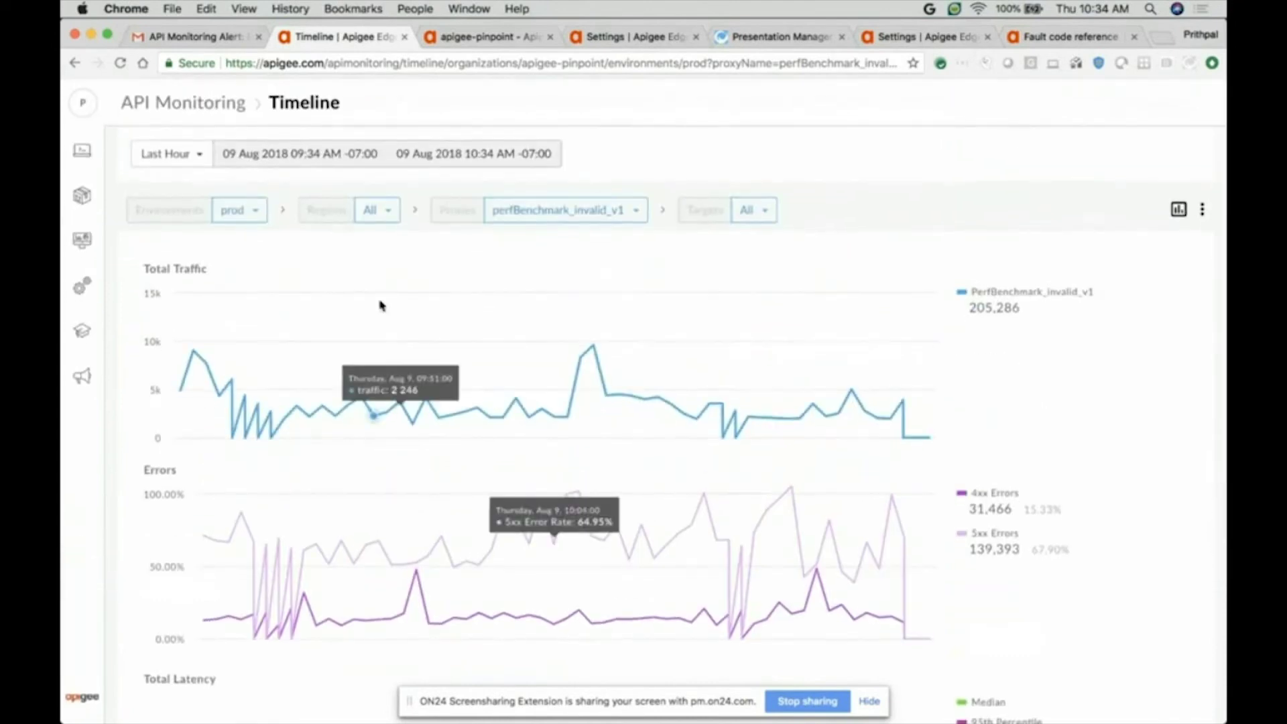
Set the timeline range to Last 24 Hours and review the charts for perfBenchmark_invalid_v1
click(193, 161)
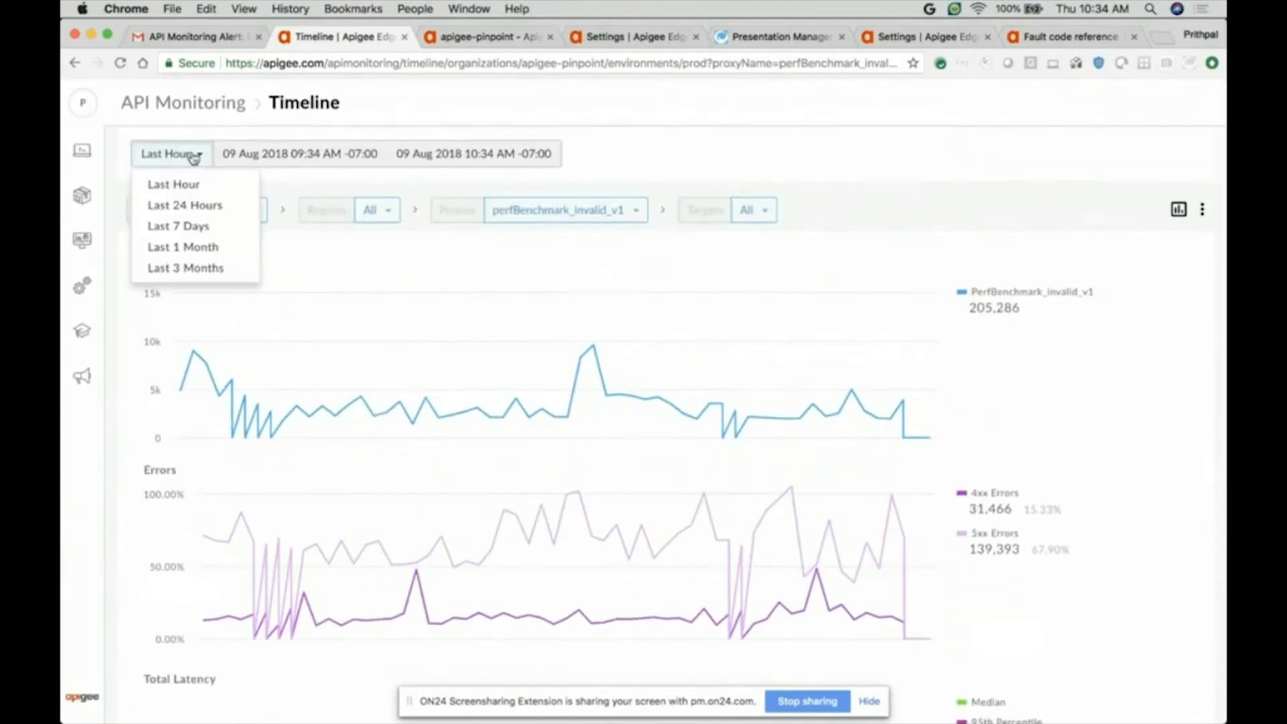
click(188, 205)
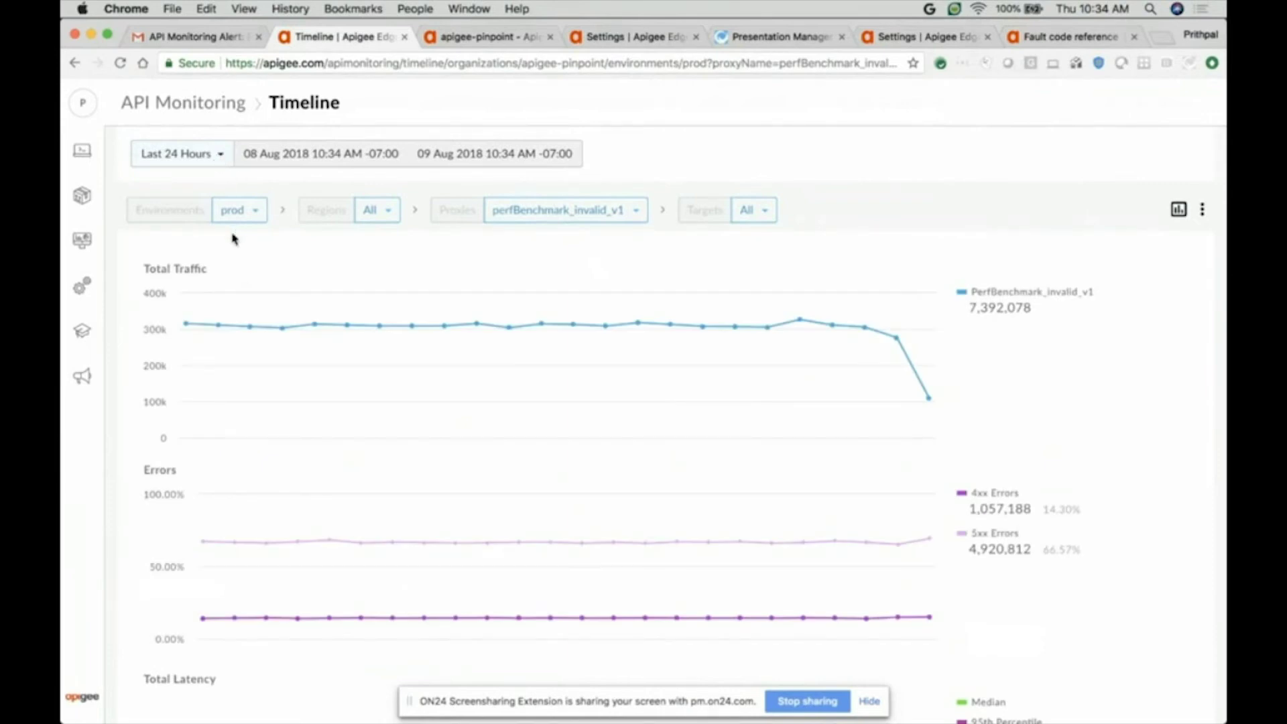
scroll(233, 238, down, 2)
scroll(215, 188, up, 2)
Open the full top proxy latency list from the API Monitoring overview and inspect the targets and trends of perfBenchmark_invalid_v1 in us-east-1
click(199, 106)
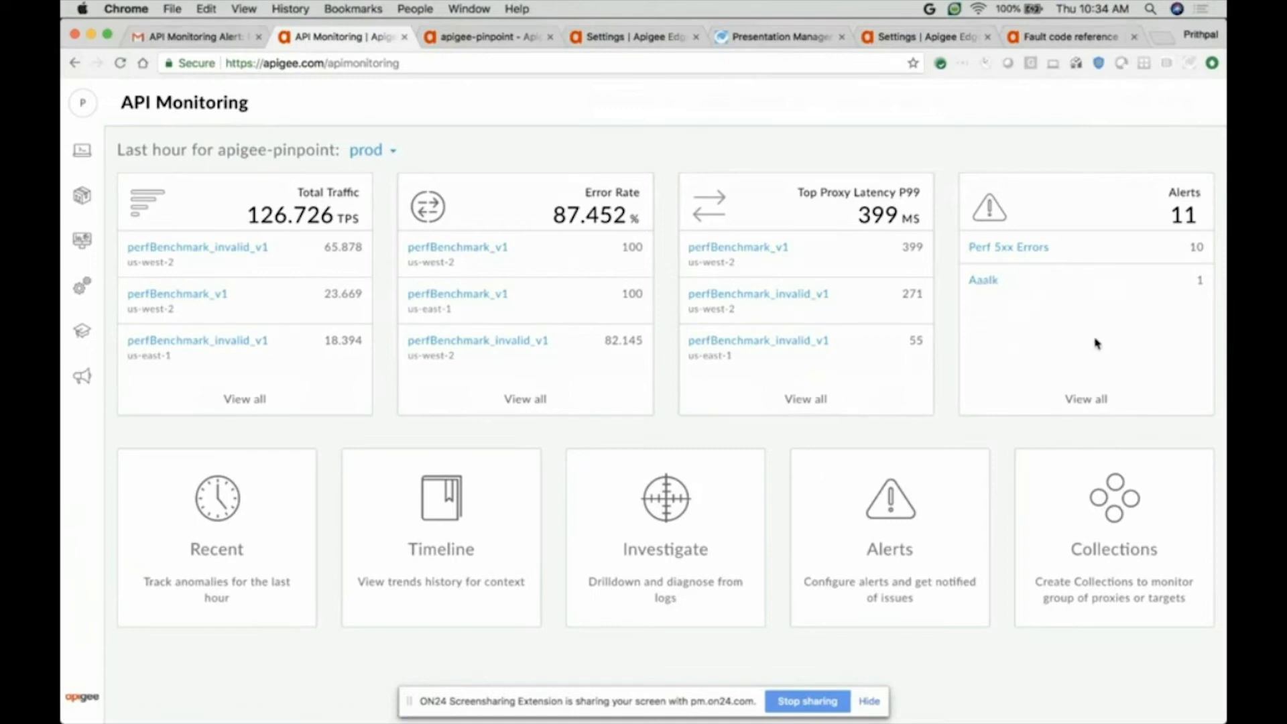
click(806, 400)
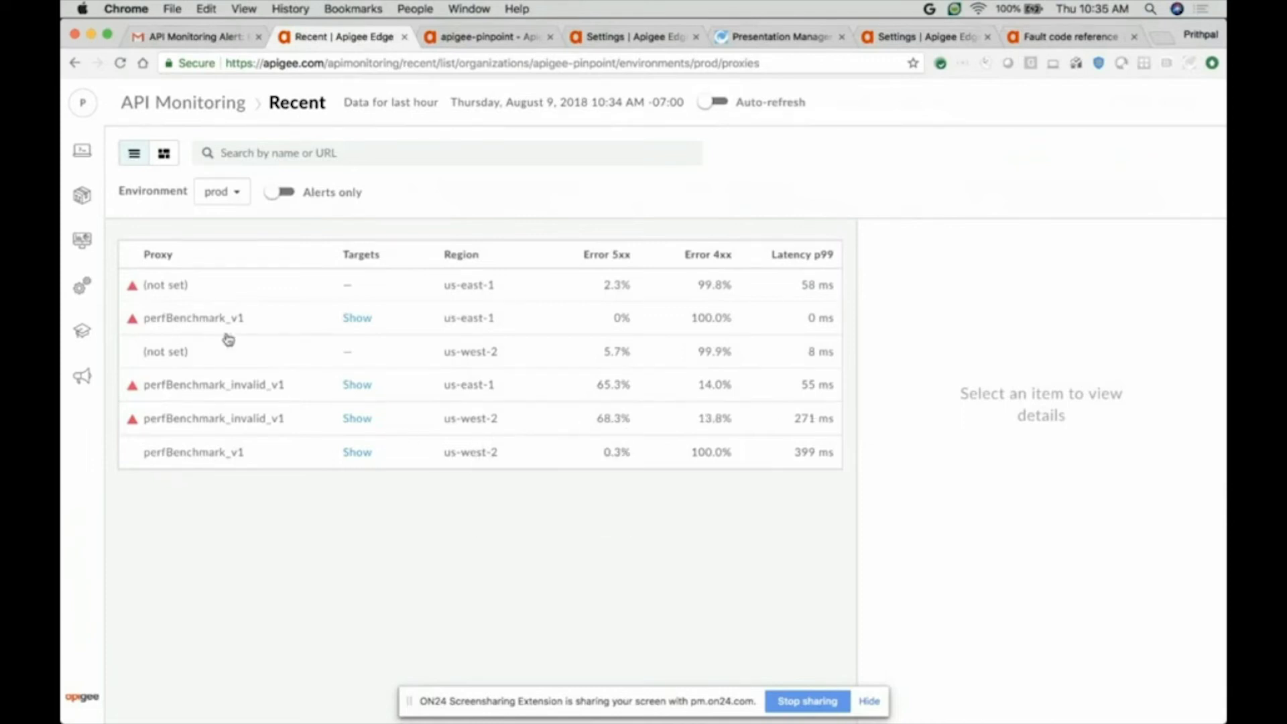
click(231, 395)
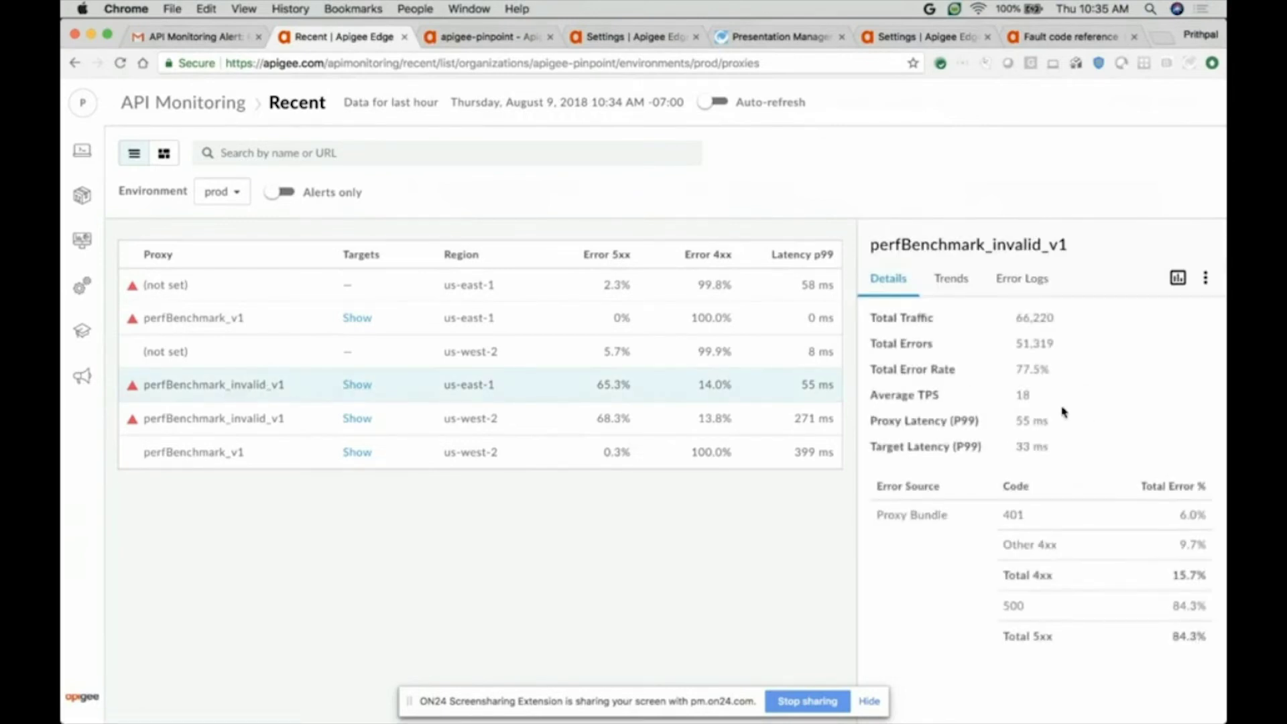
click(366, 388)
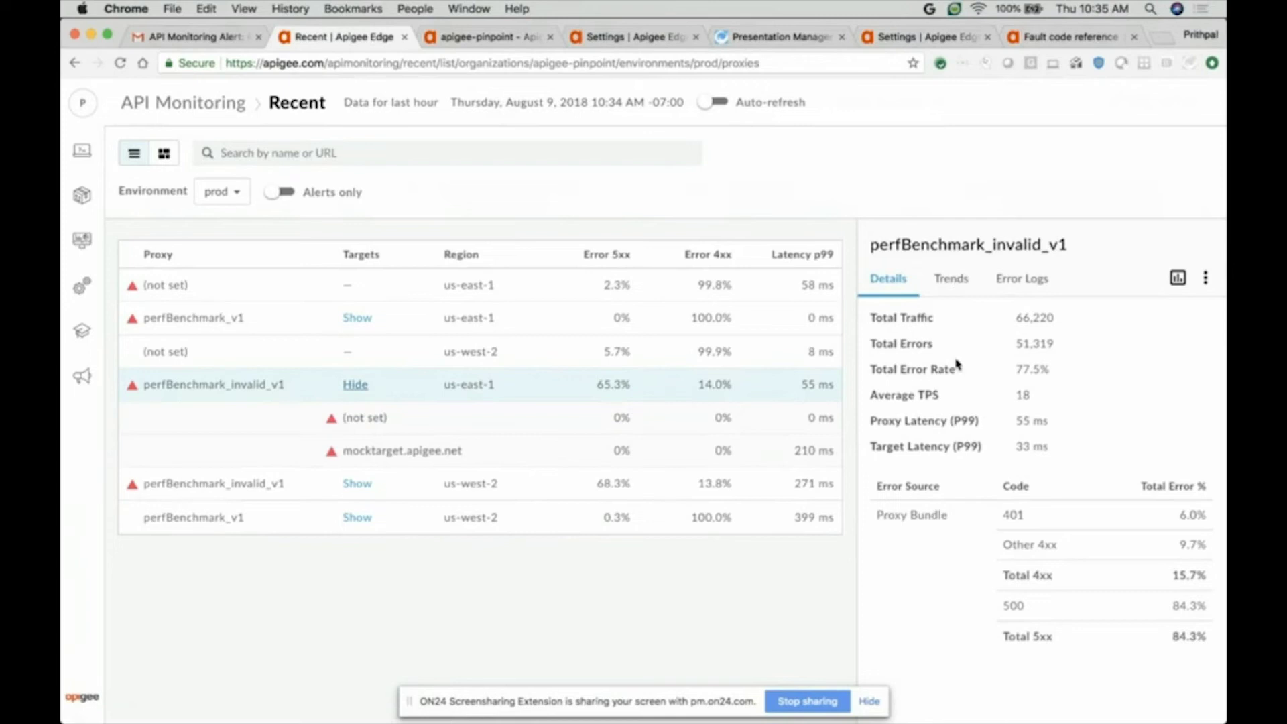
click(953, 278)
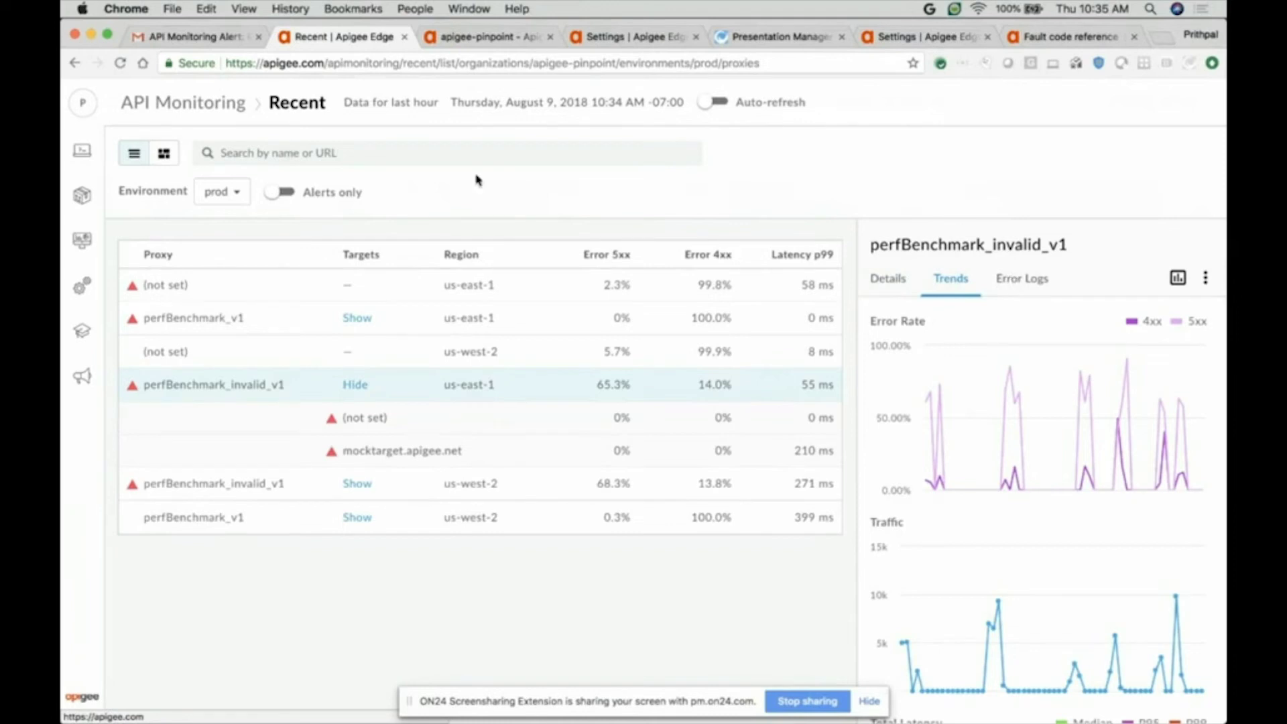
Return to the API Monitoring overview and open the Collections list
click(223, 104)
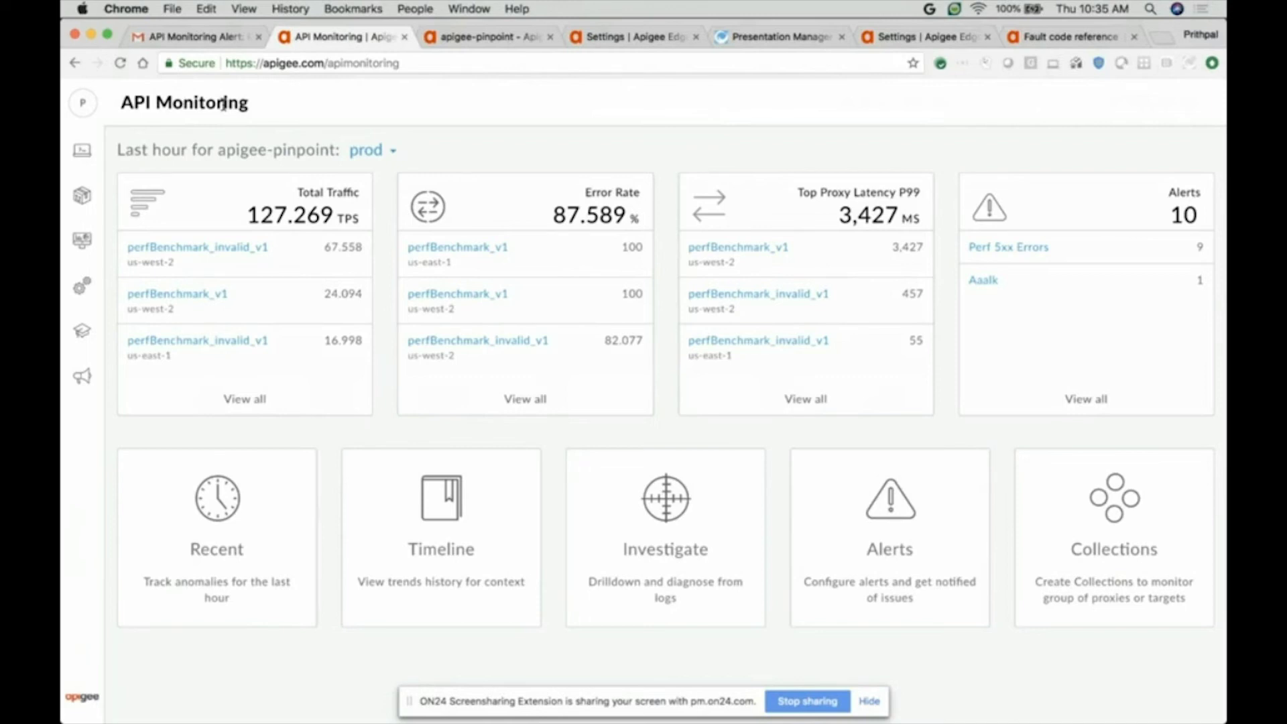
click(1099, 494)
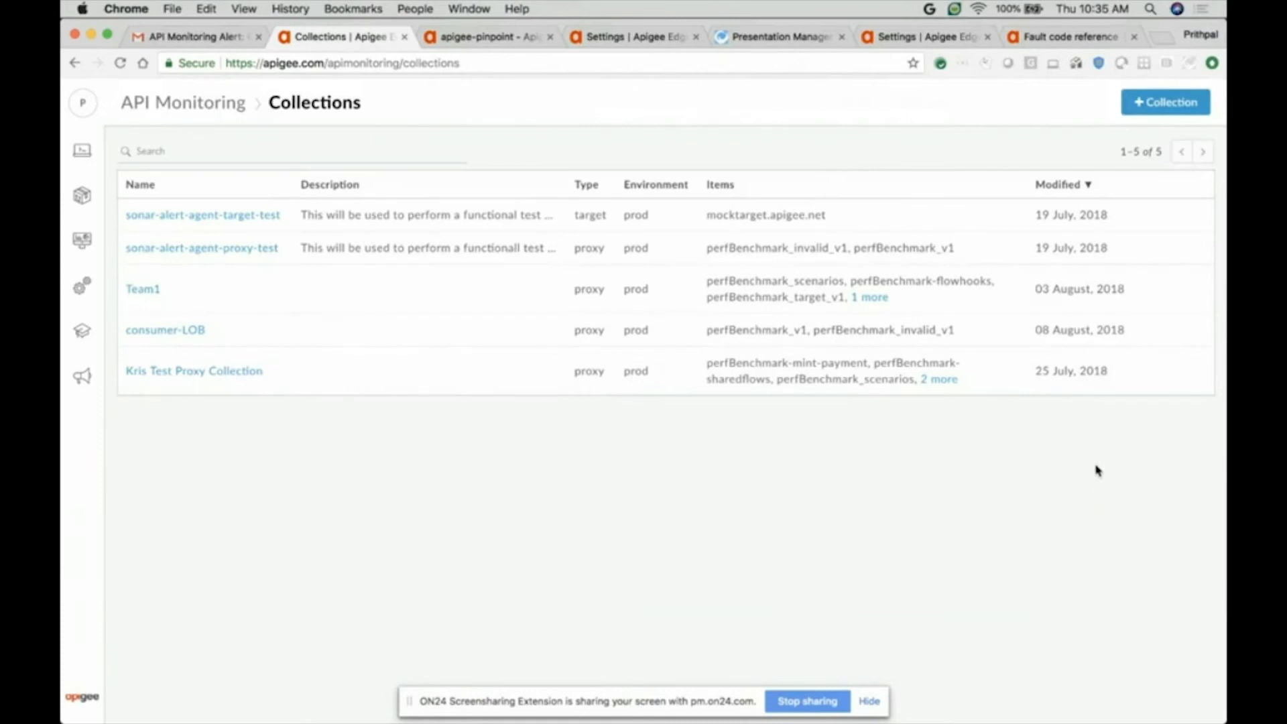
Start a new collection of type Proxy for the prod environment
click(1171, 107)
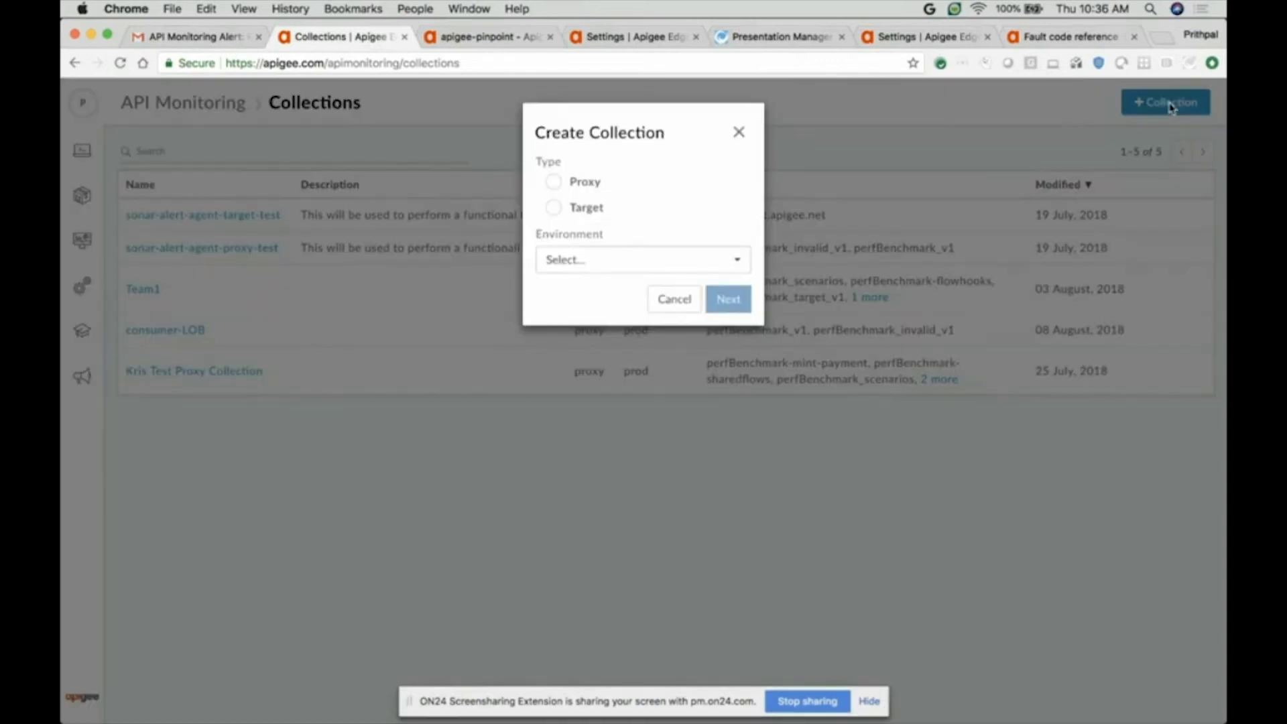
click(555, 189)
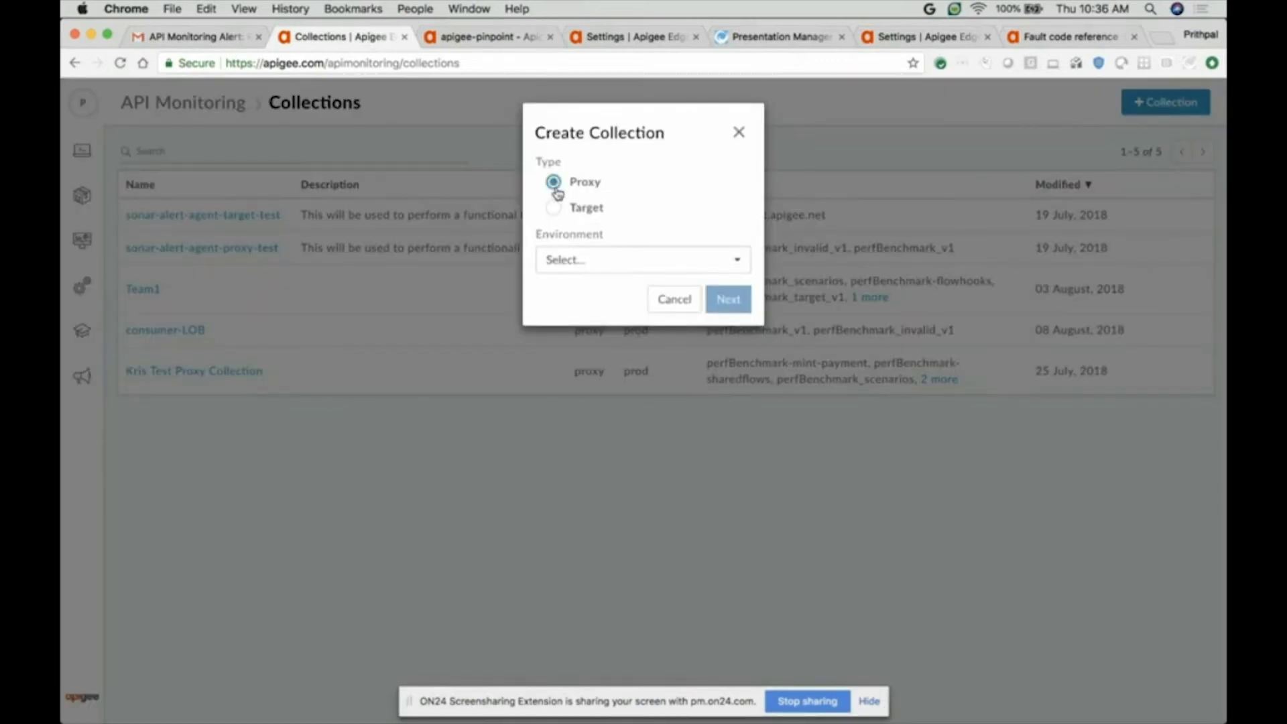
click(566, 261)
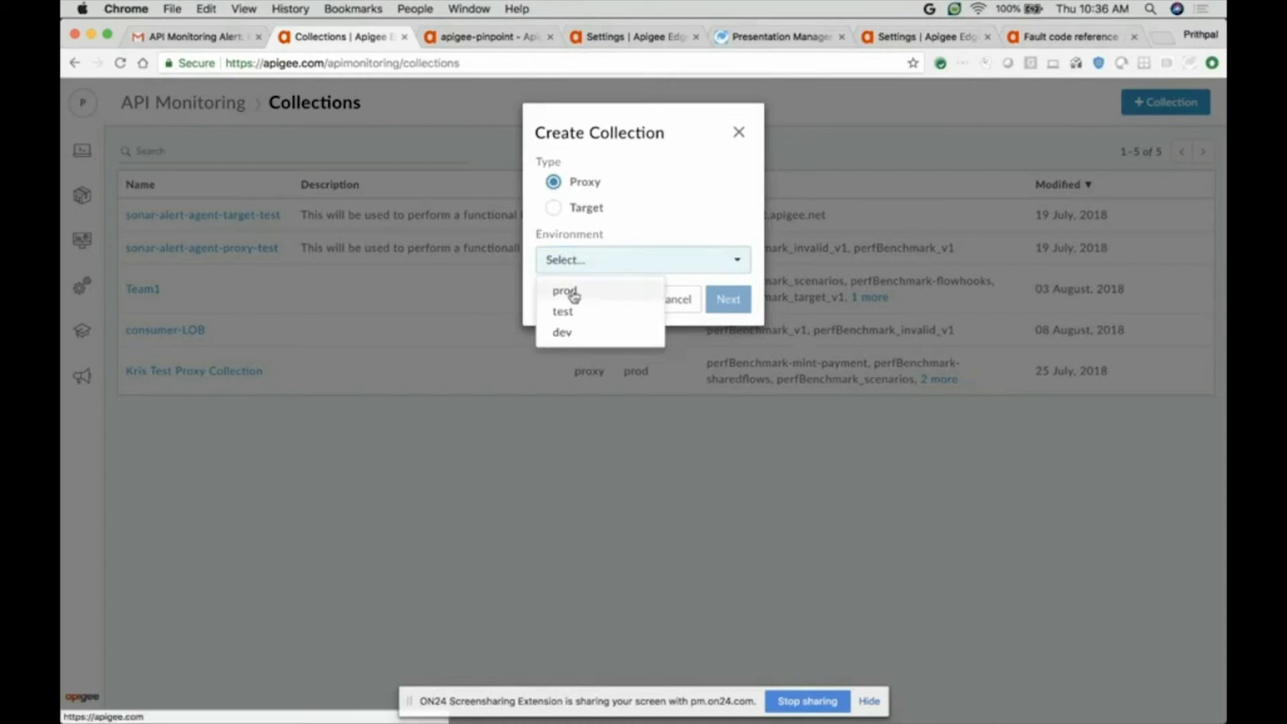
click(569, 291)
click(729, 302)
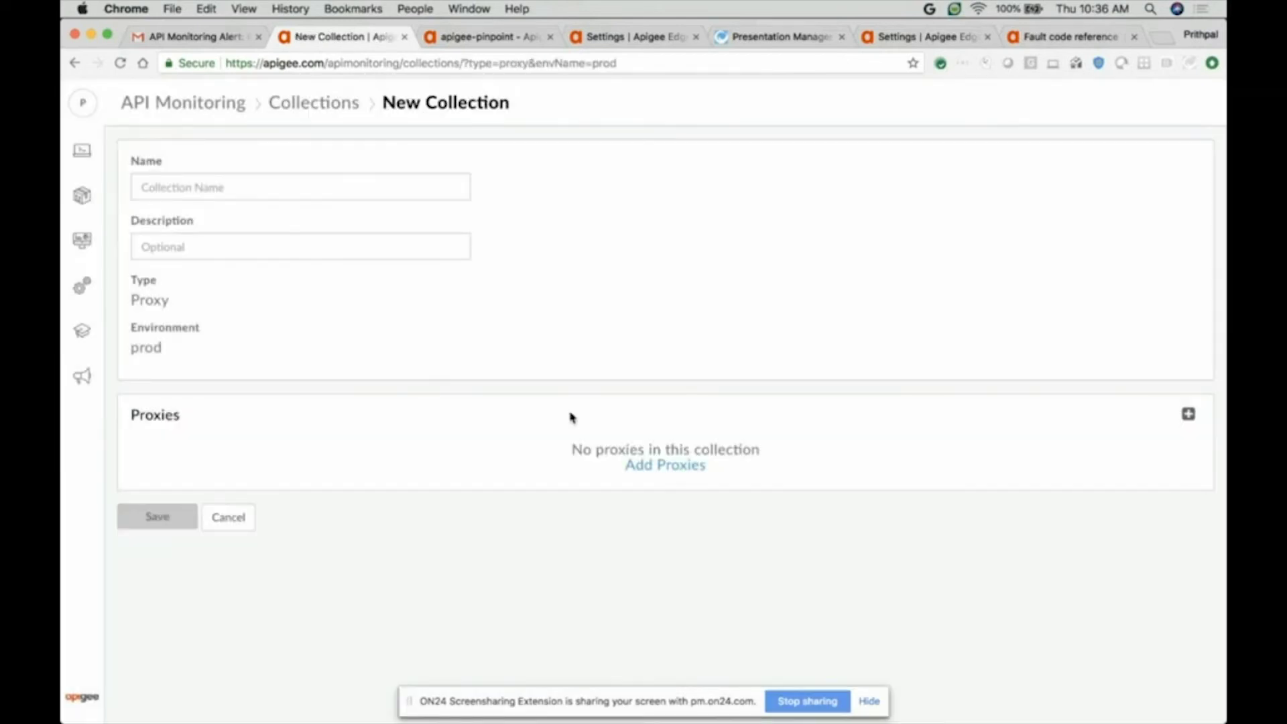
Select apigee-errors, buildinfo, hotels, NotificationsFeed_v1 and perfBenchmark-sharedflows as candidate proxies for the new collection and dismiss the selection without adding them
click(654, 465)
click(255, 489)
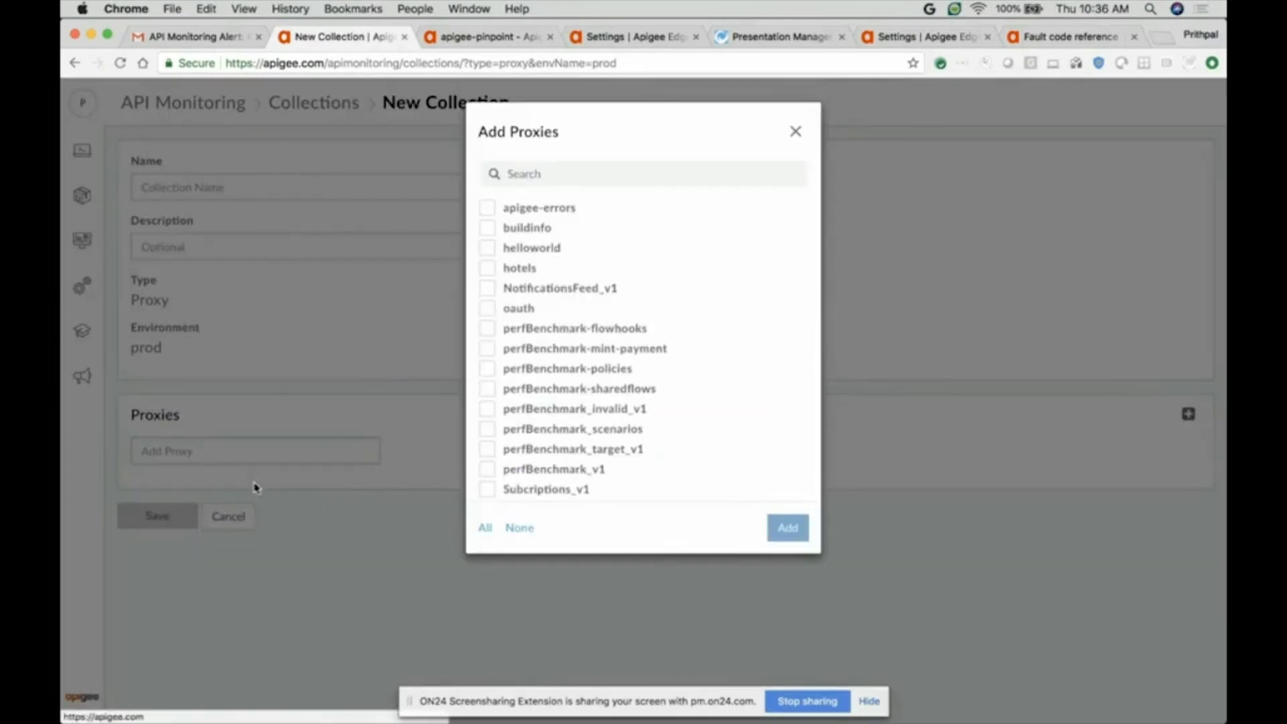
click(487, 209)
click(488, 229)
click(488, 269)
click(494, 299)
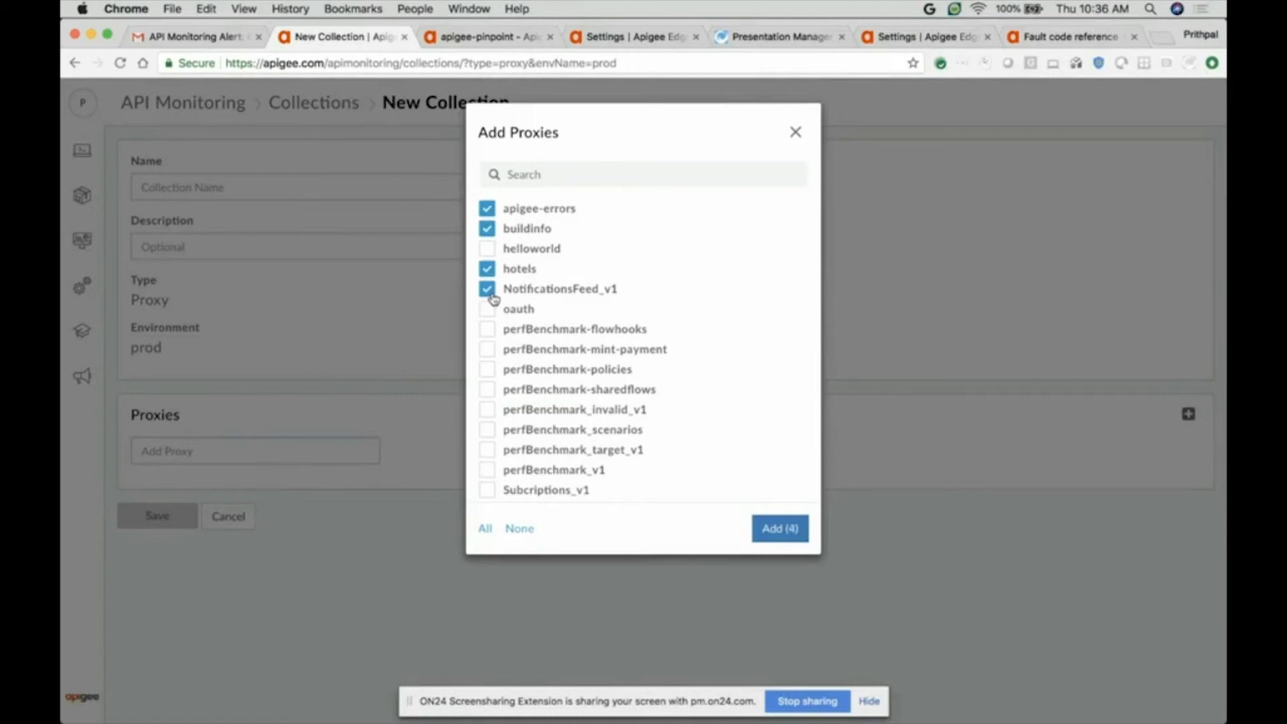
click(489, 389)
click(799, 136)
click(429, 643)
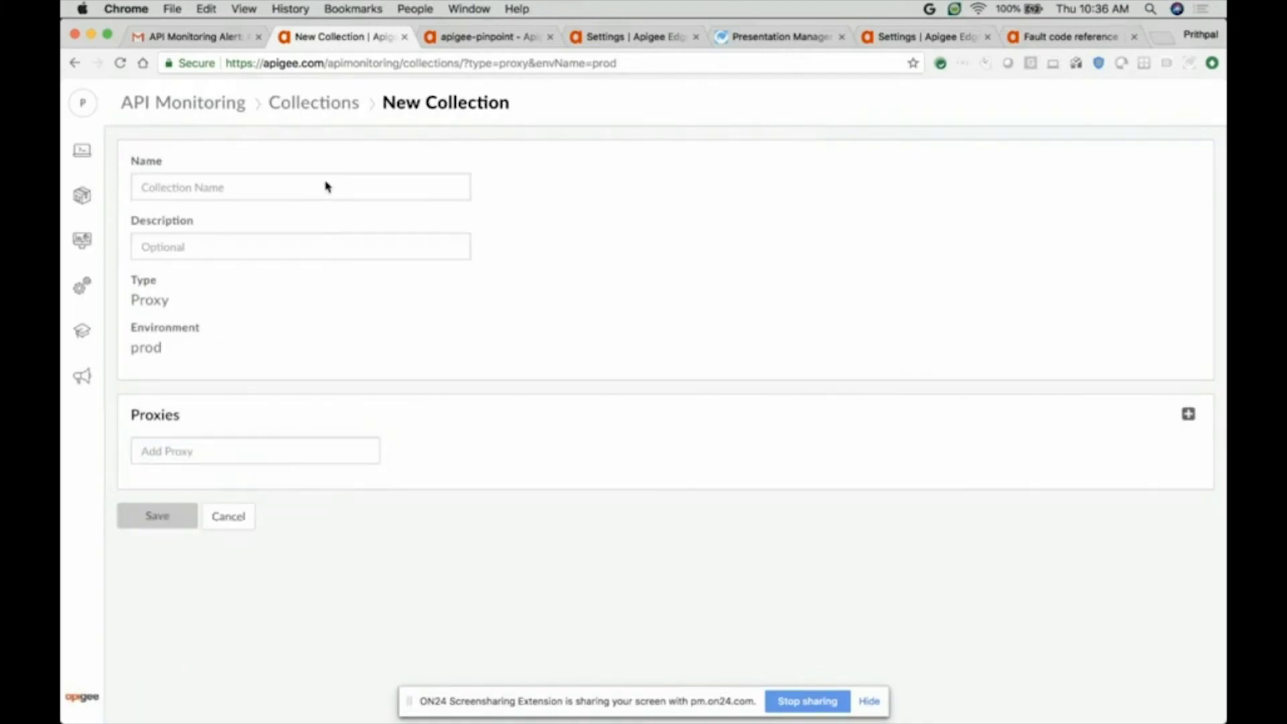
Leave the new collection unsaved and open the existing consumer-LOB collection to view its proxies
click(325, 106)
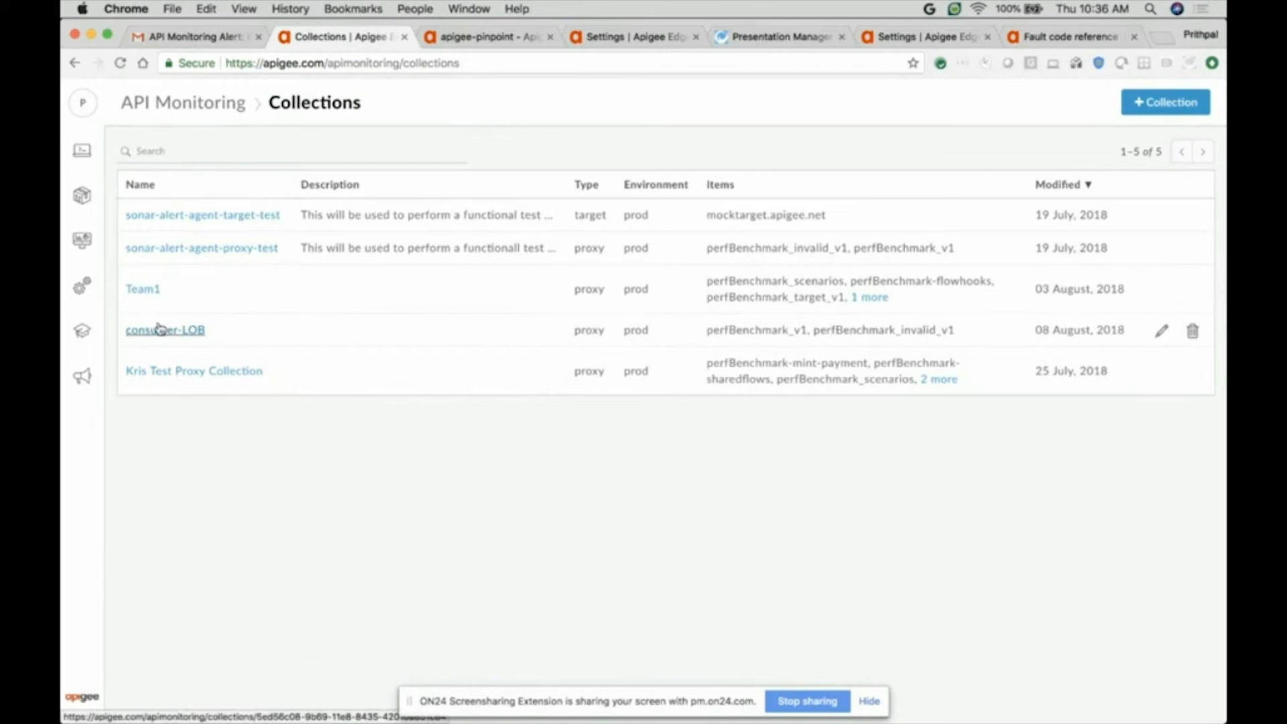
click(159, 330)
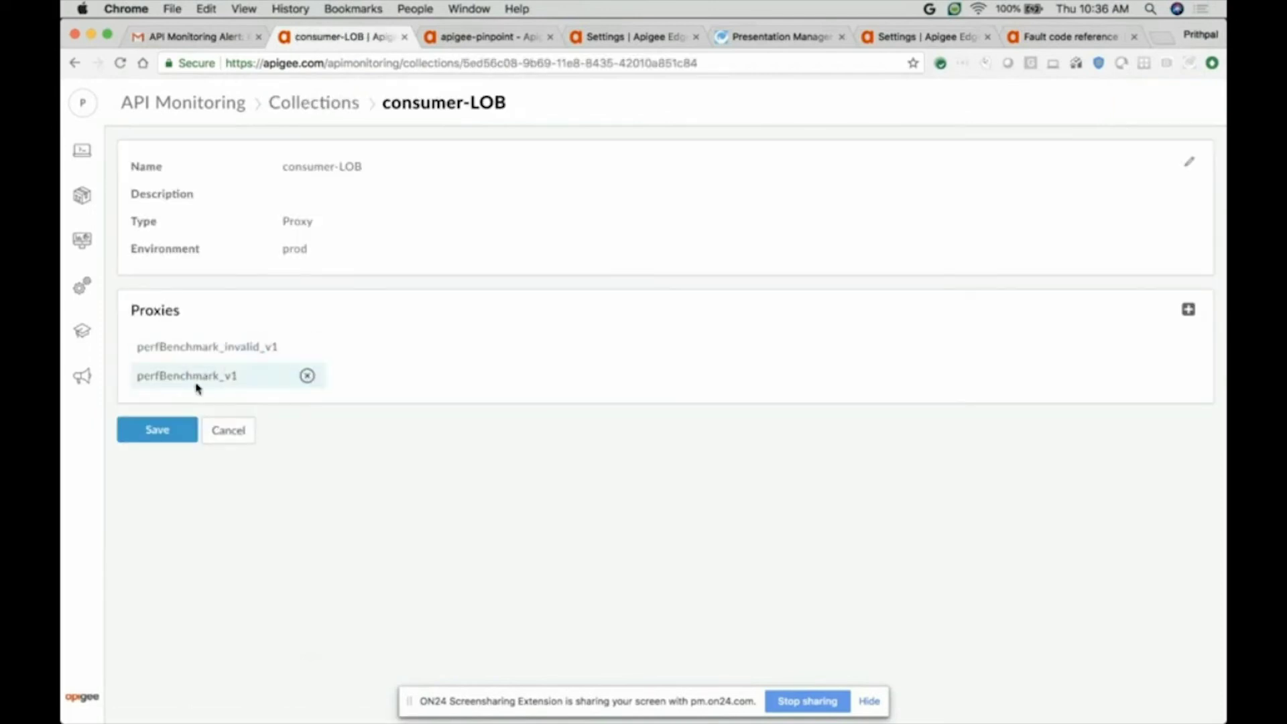
Return to the API Monitoring overview, open the alert settings and start a new alert
click(214, 115)
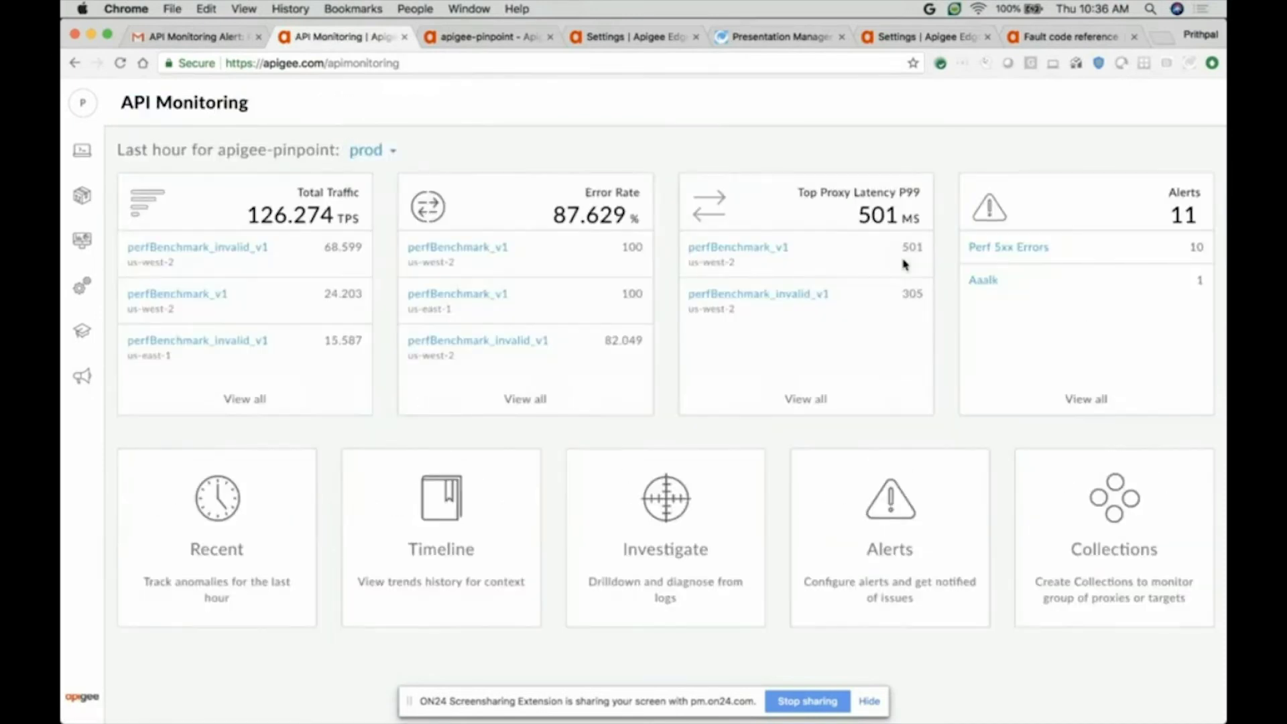
click(903, 498)
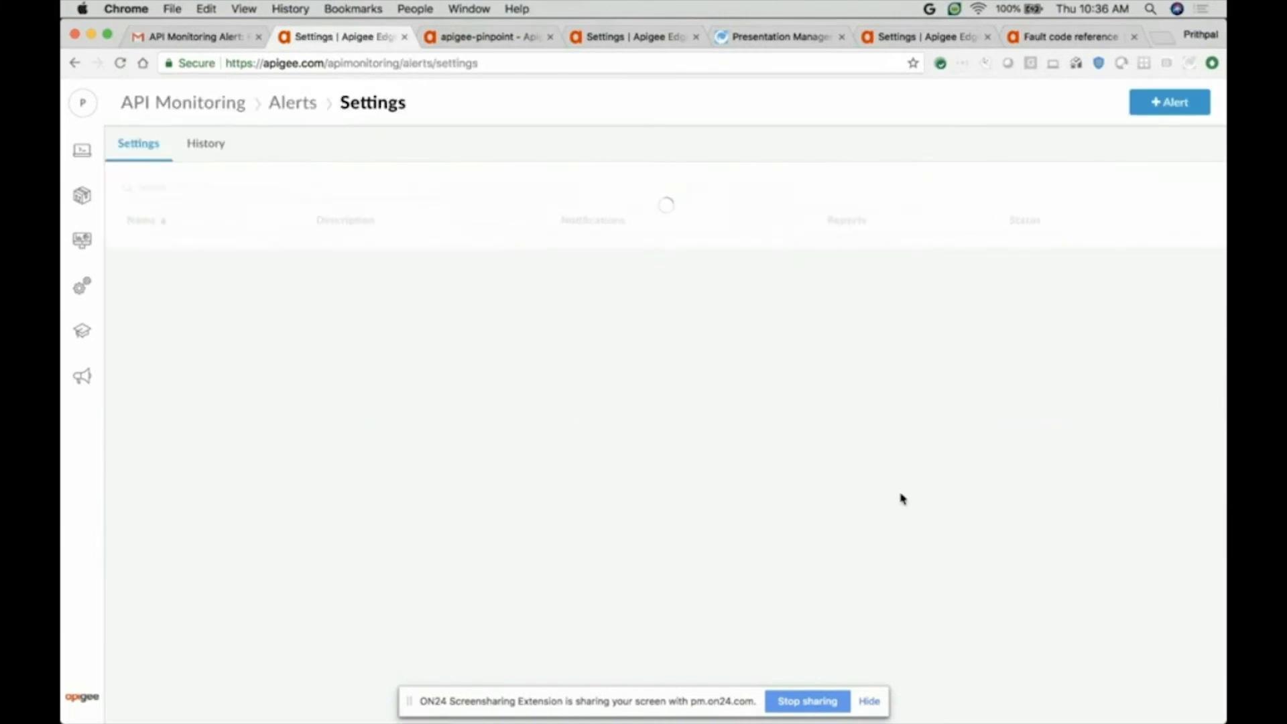
click(1170, 104)
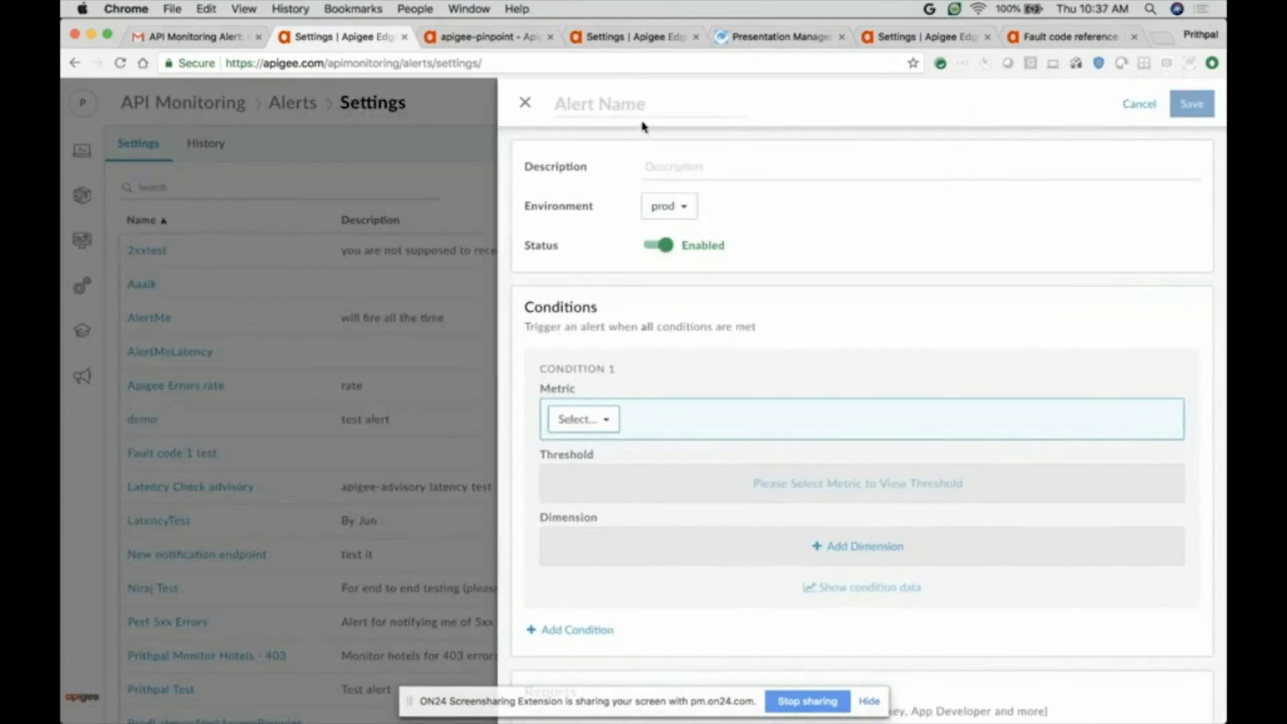
Define the alert's first condition with the Status Code 5xx metric and a rate threshold greater than 50%
scroll(640, 301, down, 1)
click(610, 387)
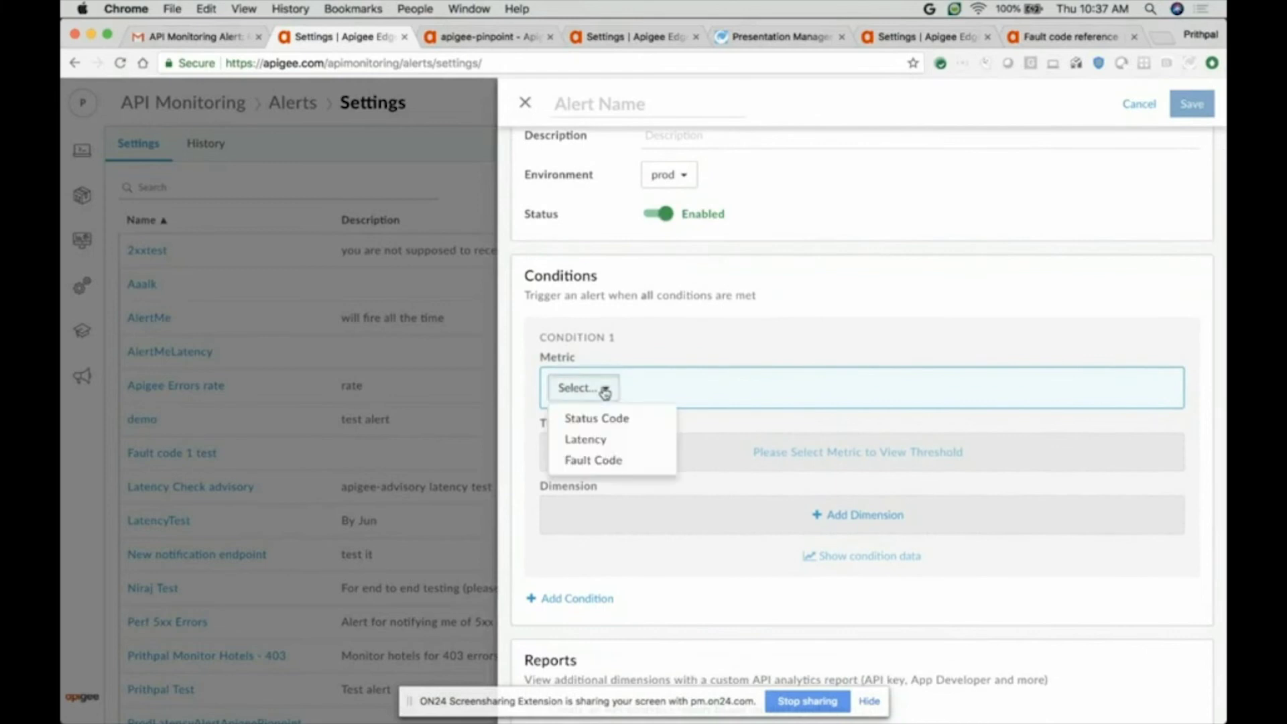
scroll(606, 392, down, 1)
click(601, 401)
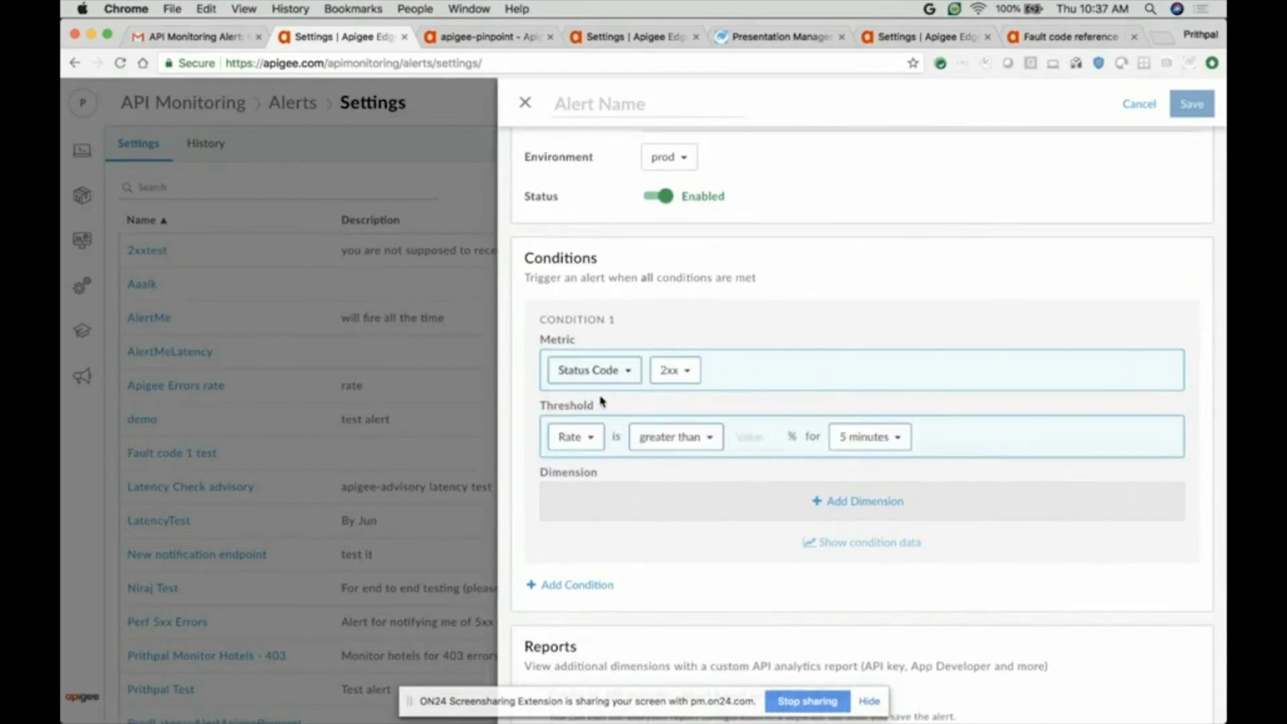
click(674, 373)
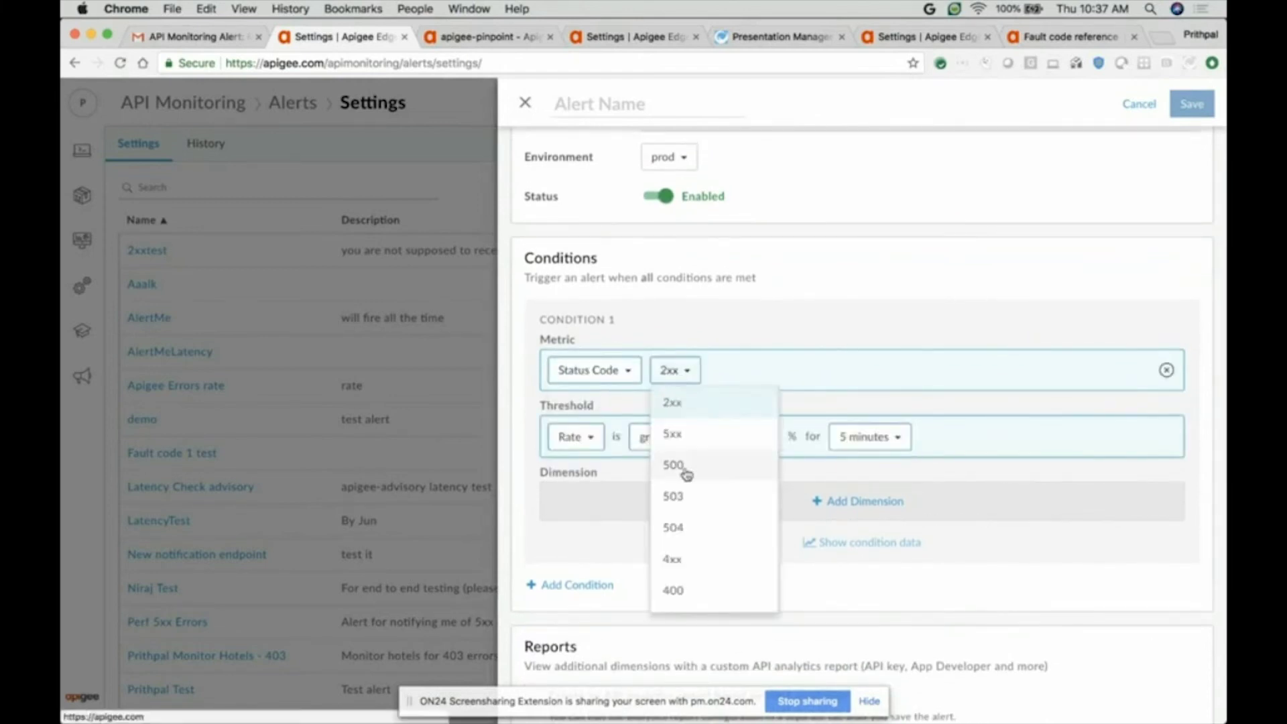
click(690, 434)
click(748, 441)
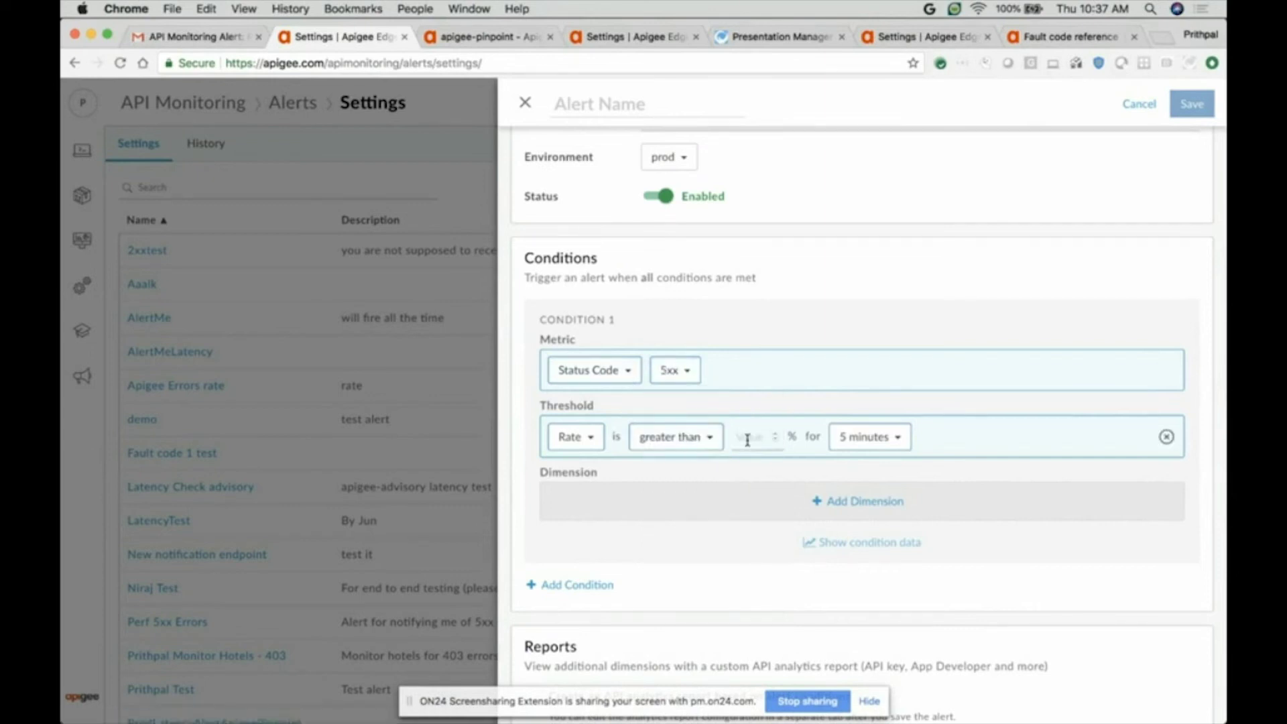
text(50)
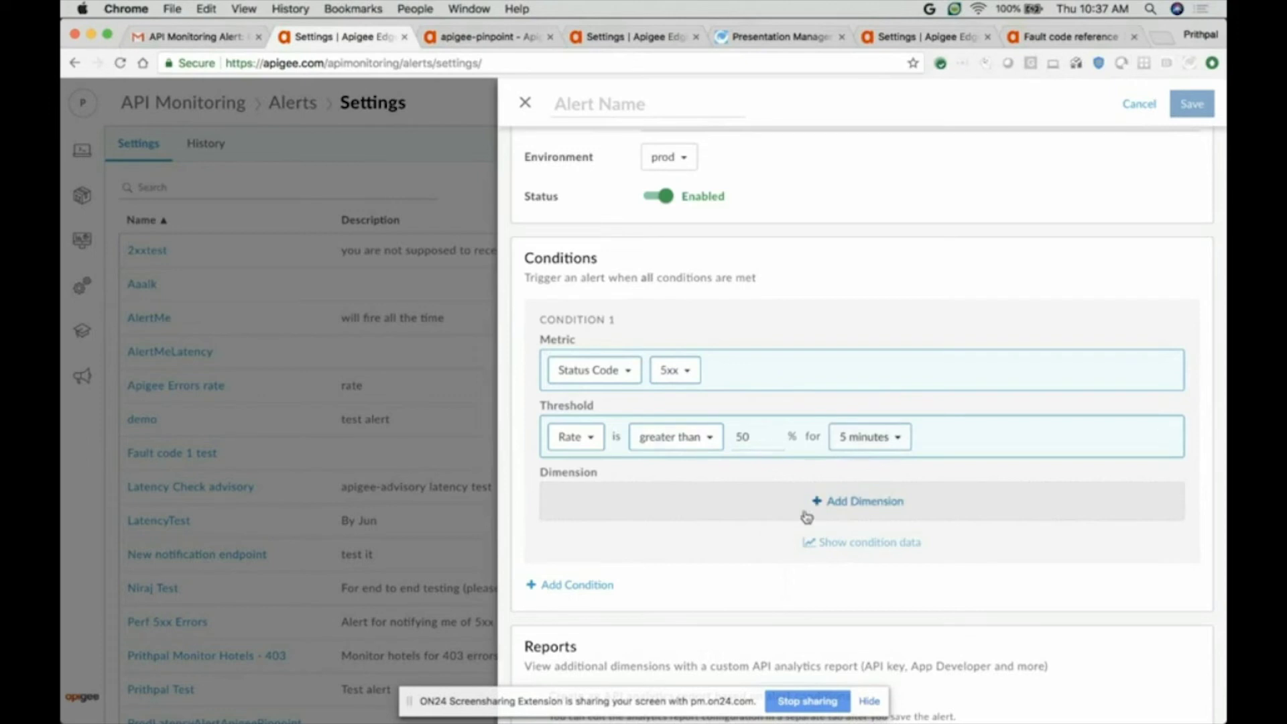
Add a dimension to the first condition limiting it to the proxy perfBenchmark_invalid_v1
scroll(769, 500, down, 3)
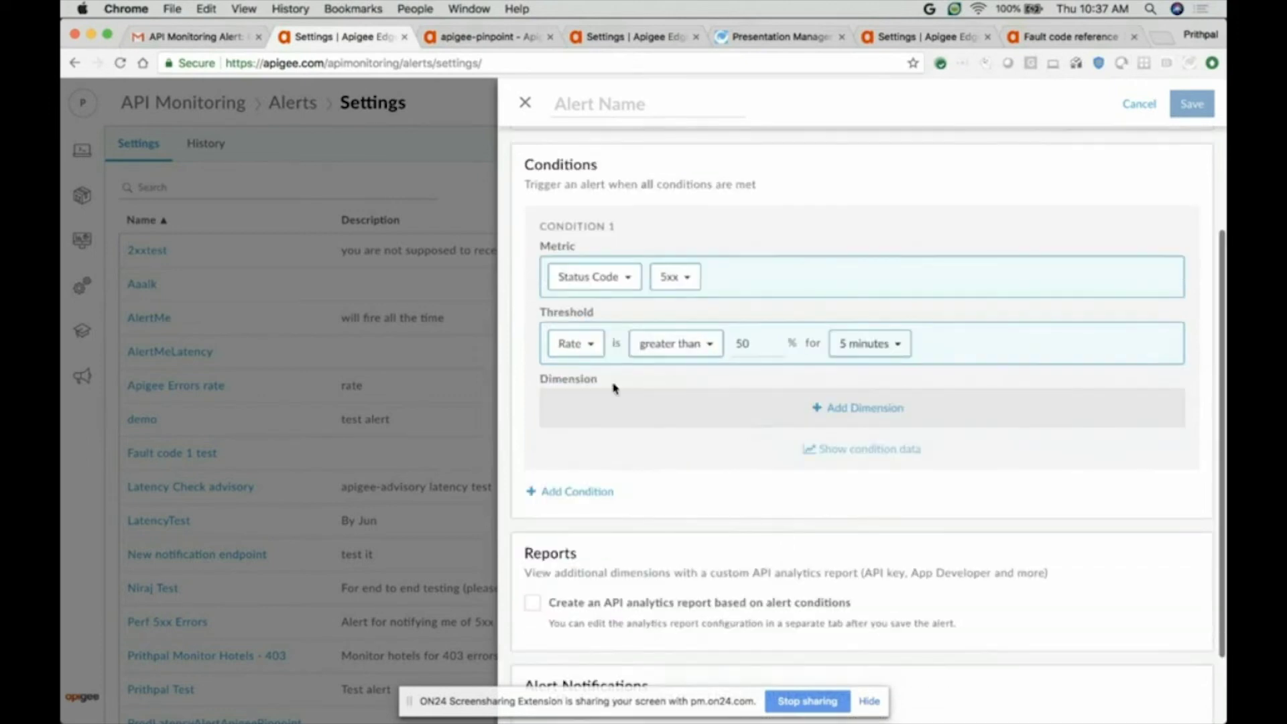
click(819, 407)
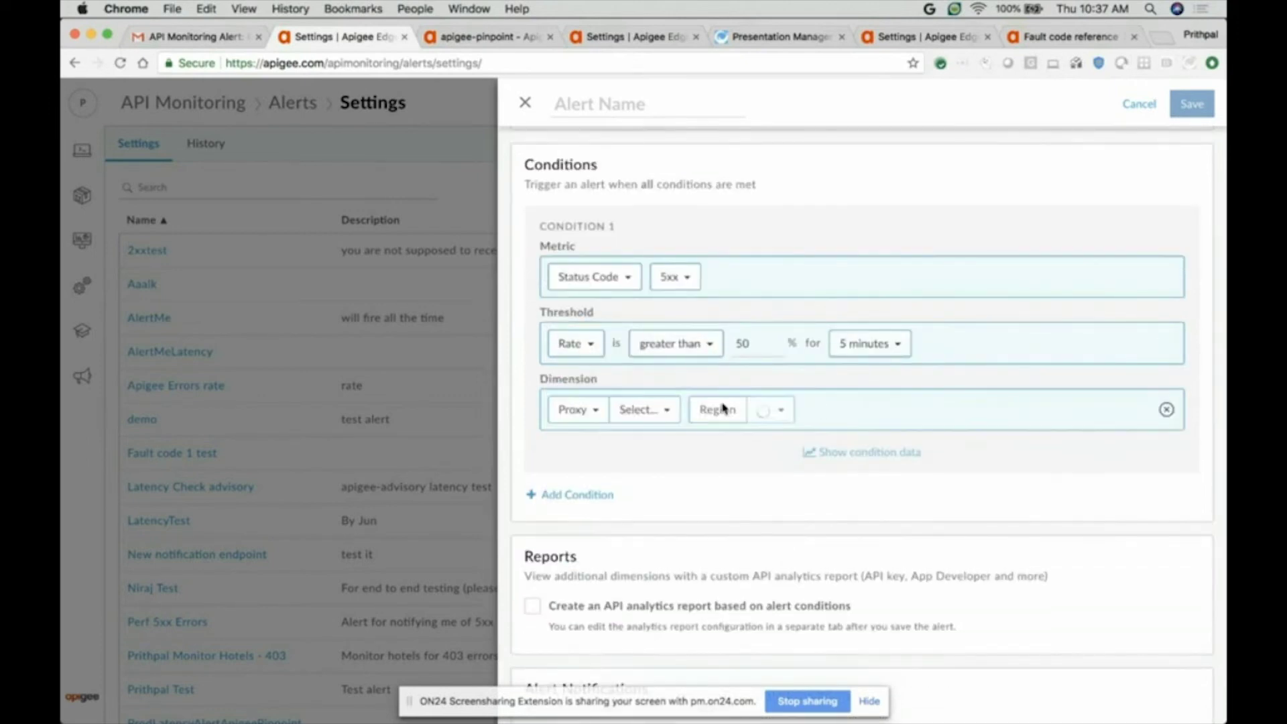
click(661, 410)
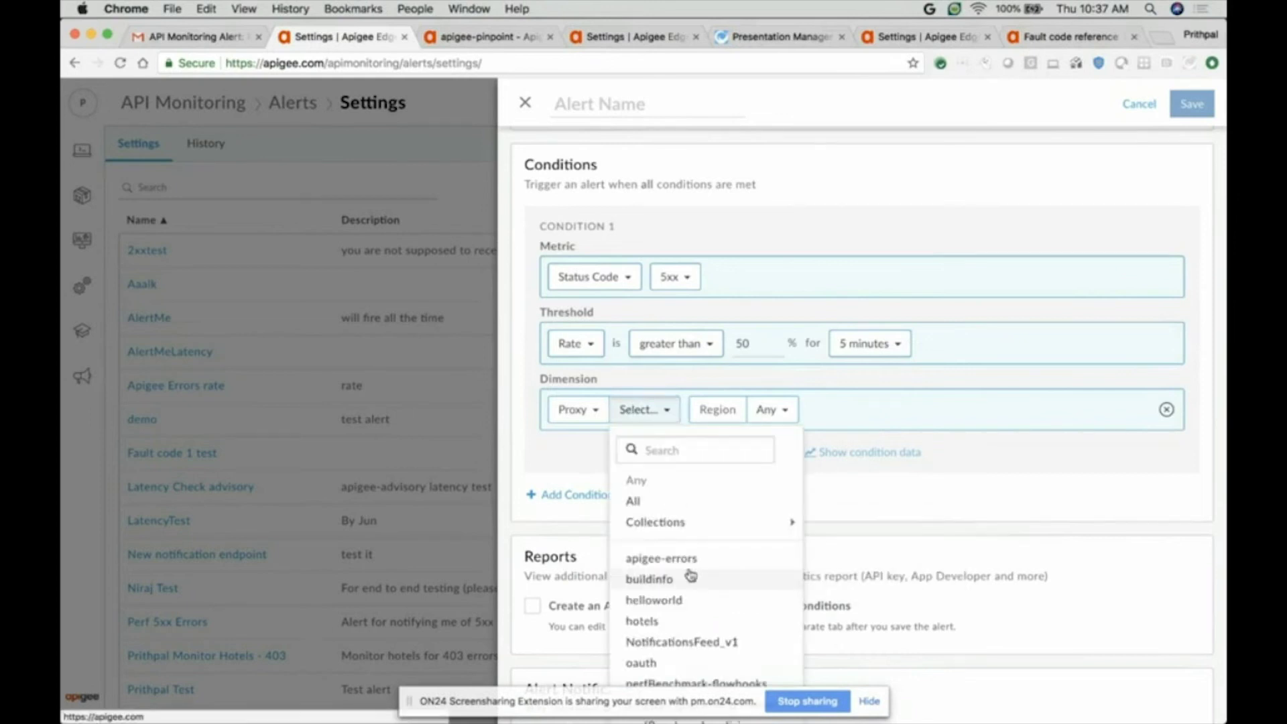
click(695, 450)
text(inv)
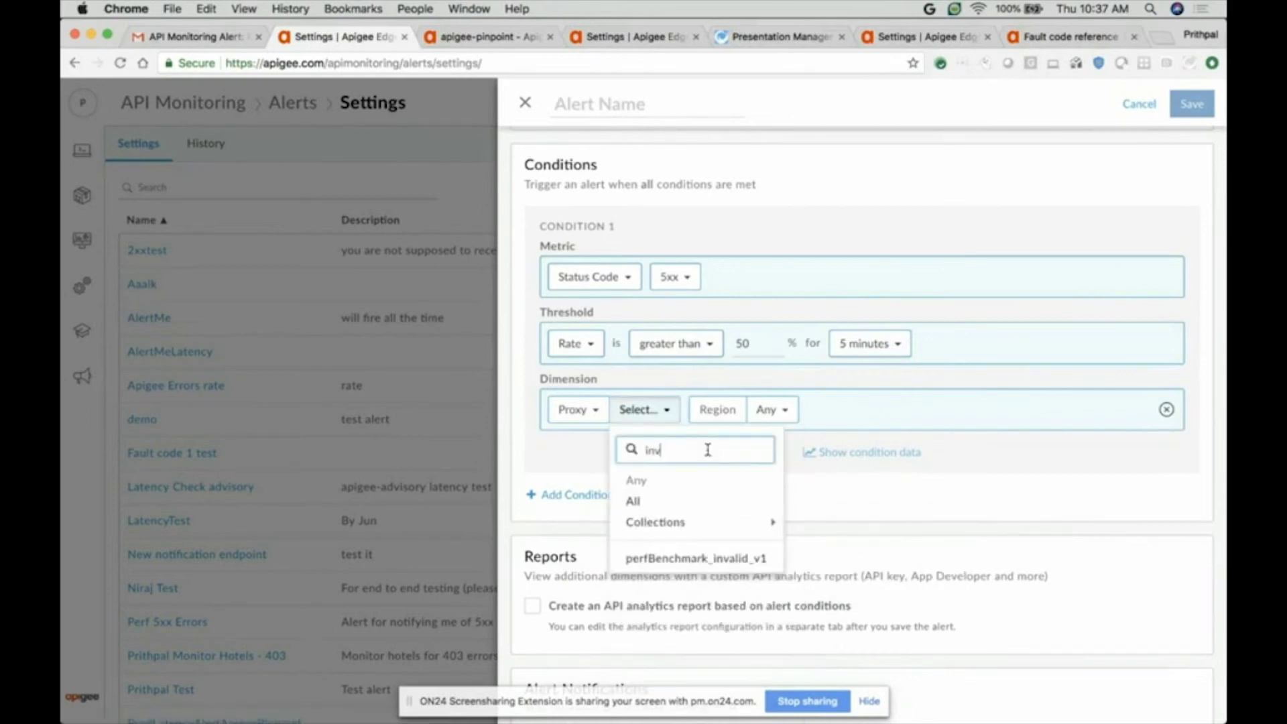
click(691, 558)
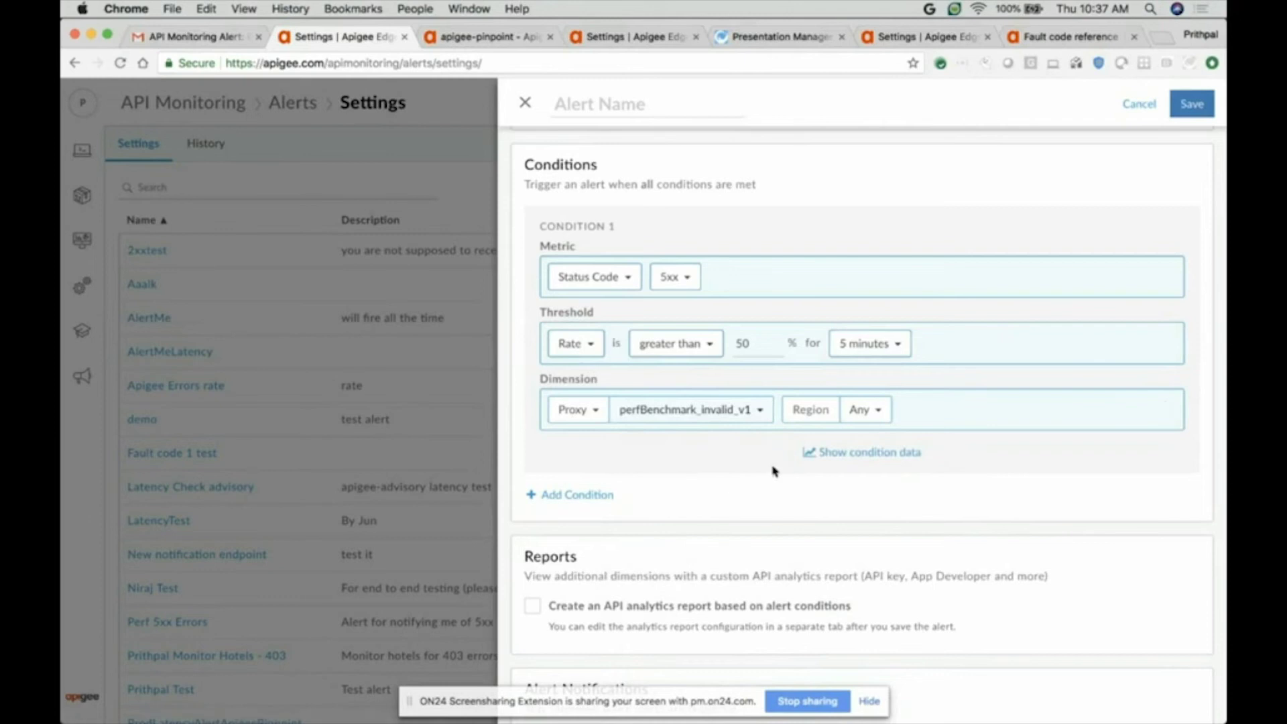
Show the condition data, inspect the Status Code 5xx chart against the threshold, and hide it again
click(823, 455)
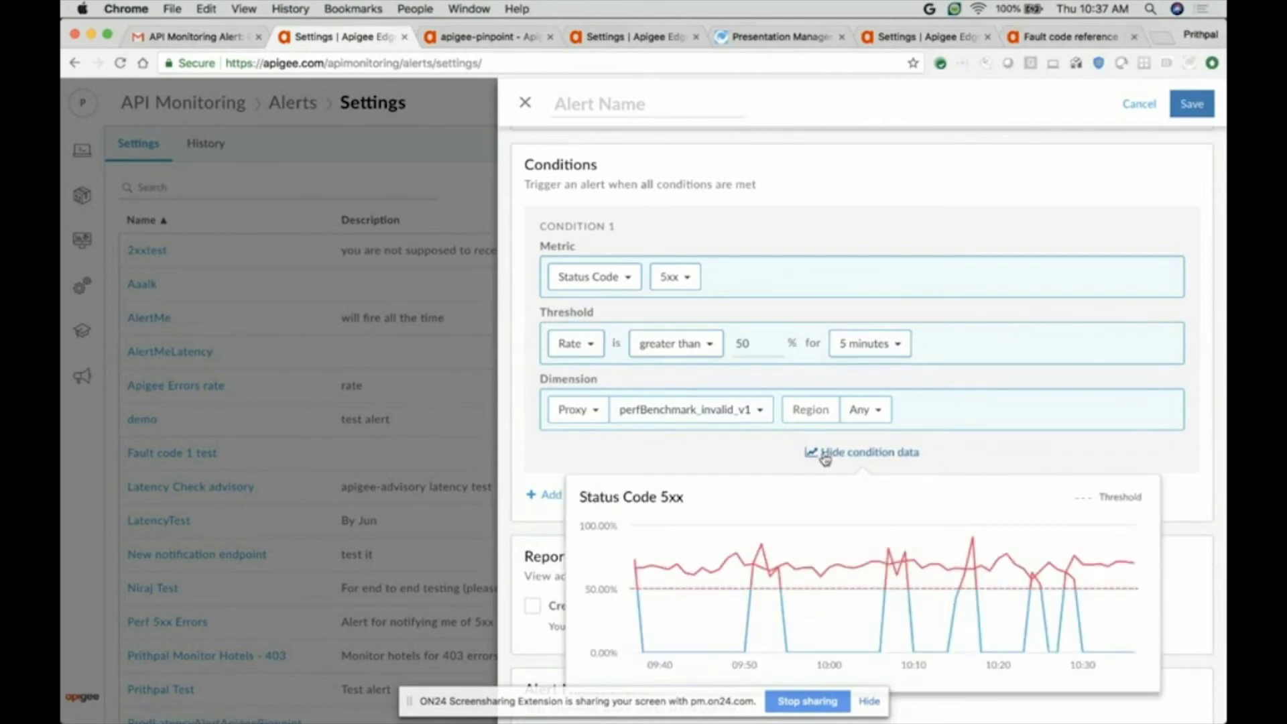
scroll(825, 459, down, 3)
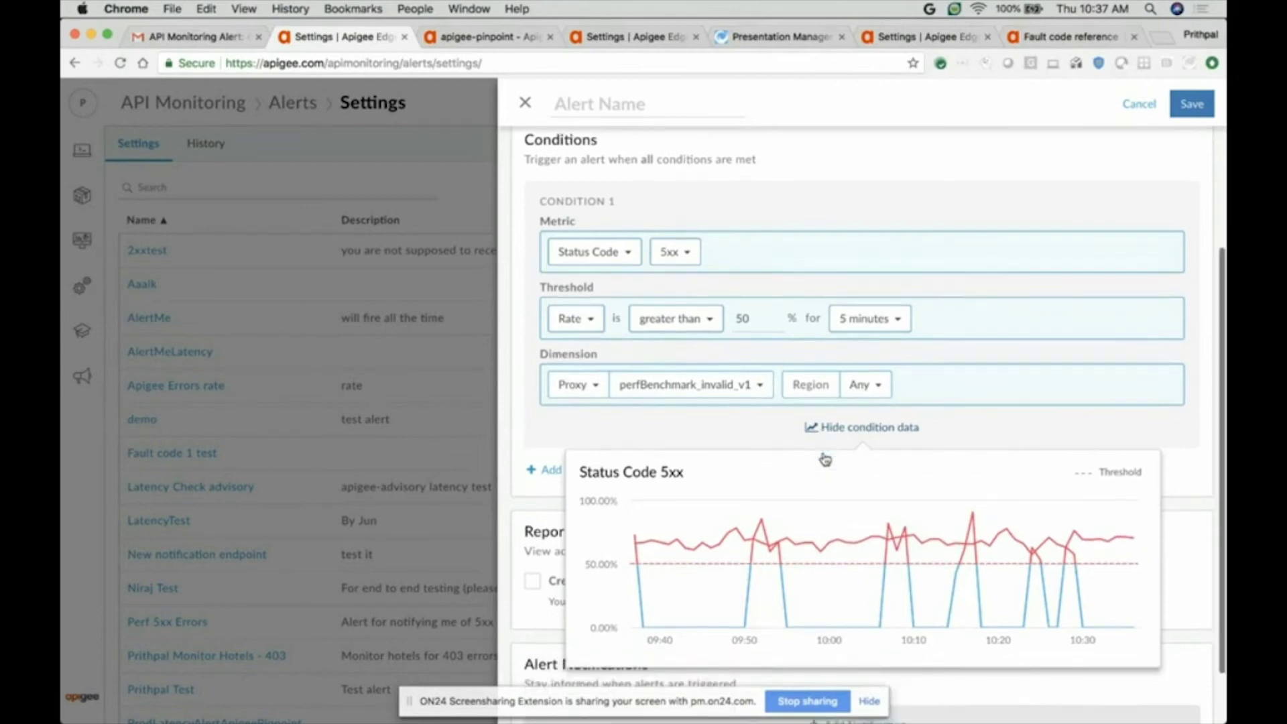
mouse_move(781, 506)
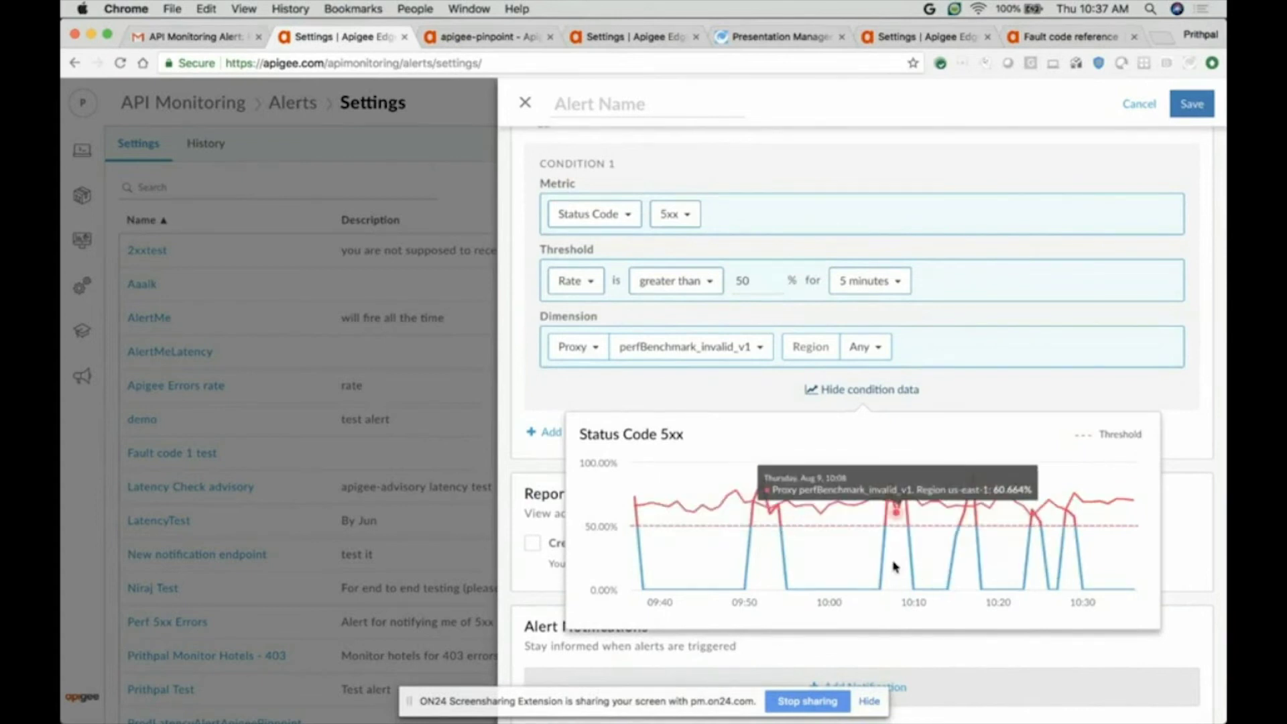
click(866, 391)
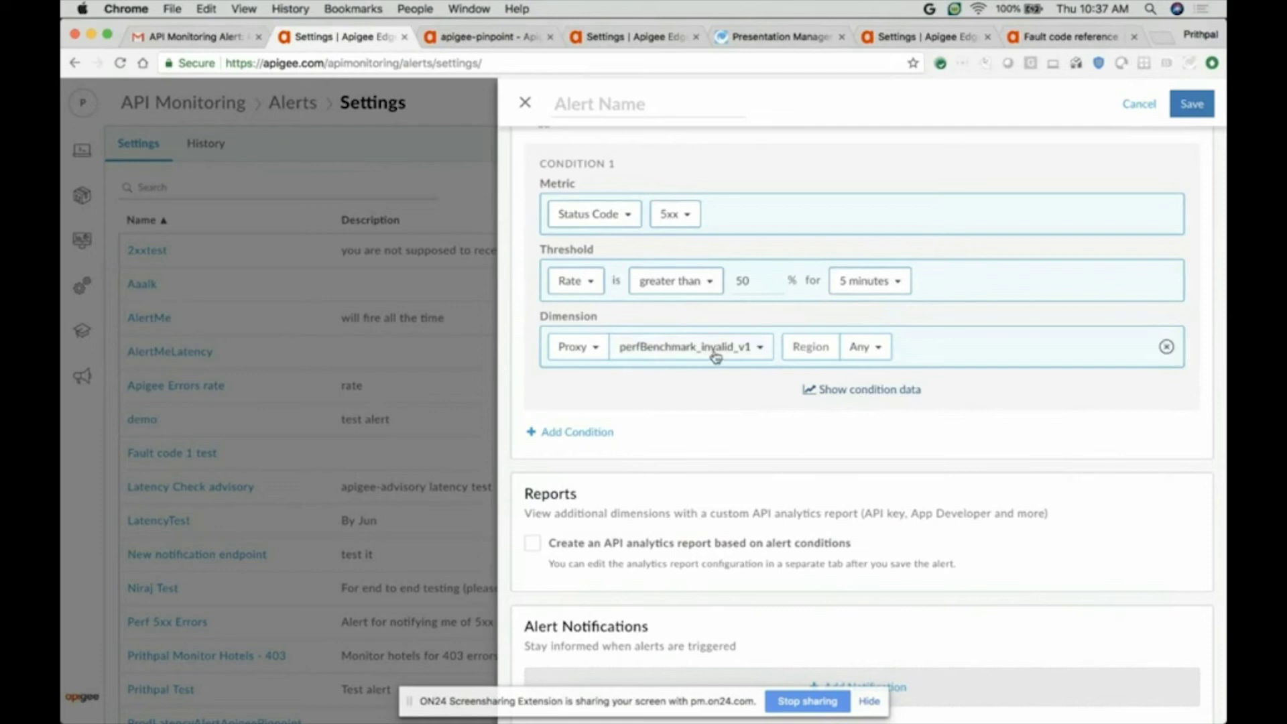
Review the available dimension types and the proxy collections offered for the condition, leaving the current selection in place
click(596, 346)
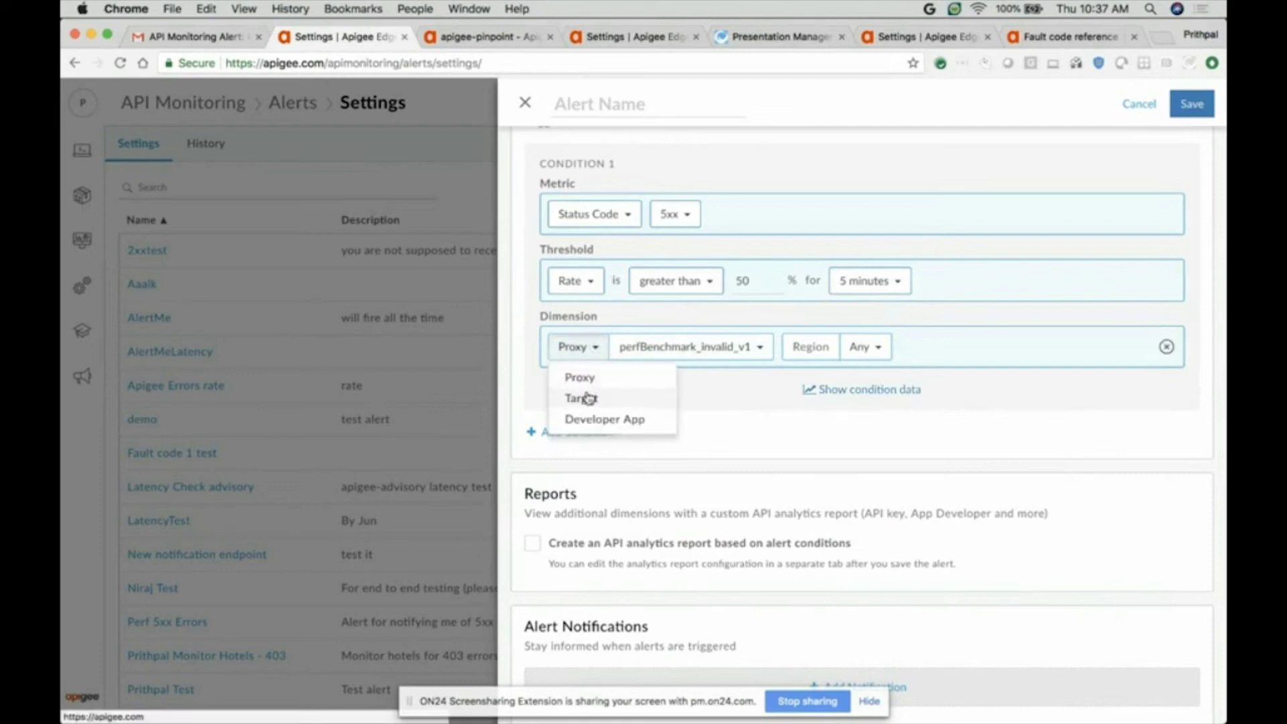
click(754, 355)
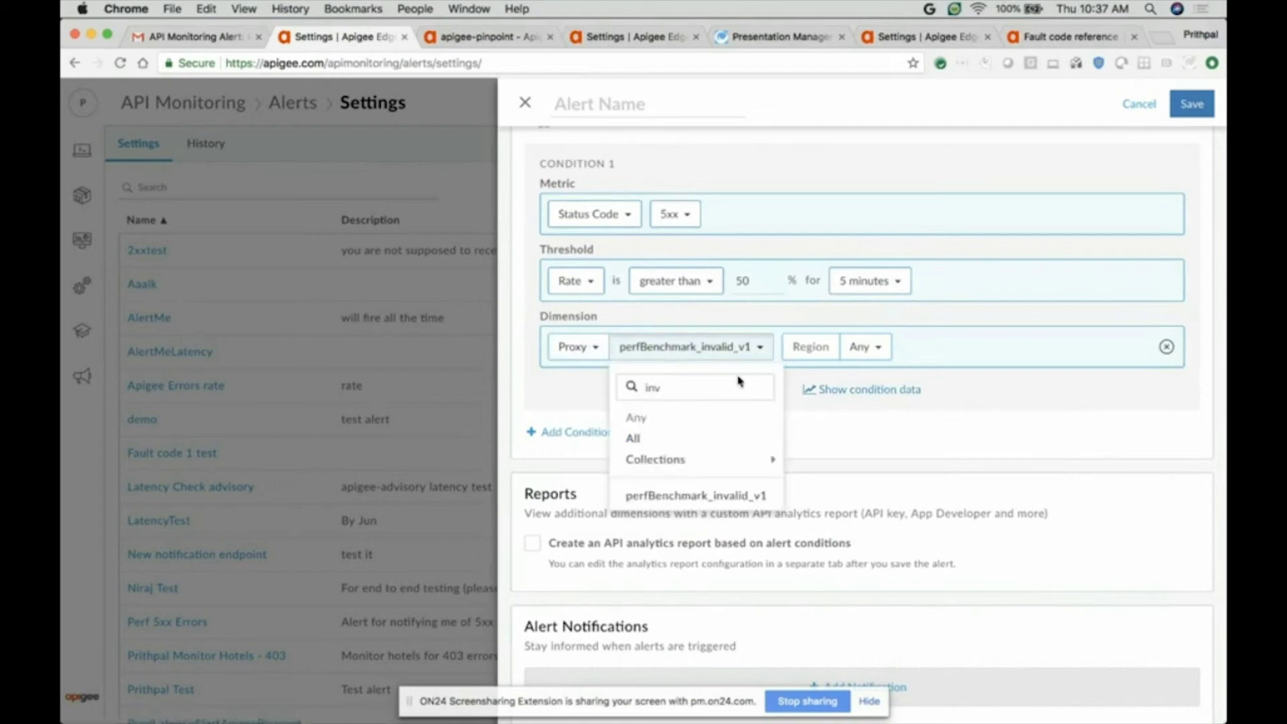
mouse_move(694, 461)
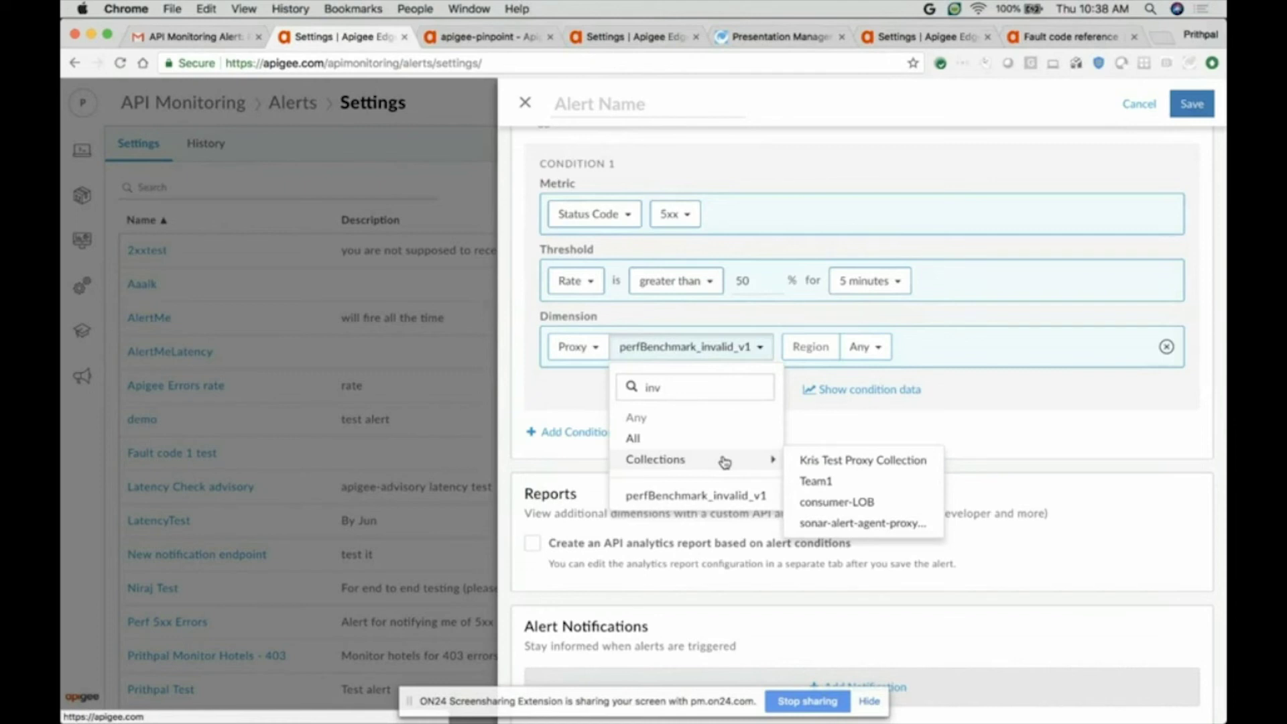
scroll(1010, 425, down, 1)
click(1010, 425)
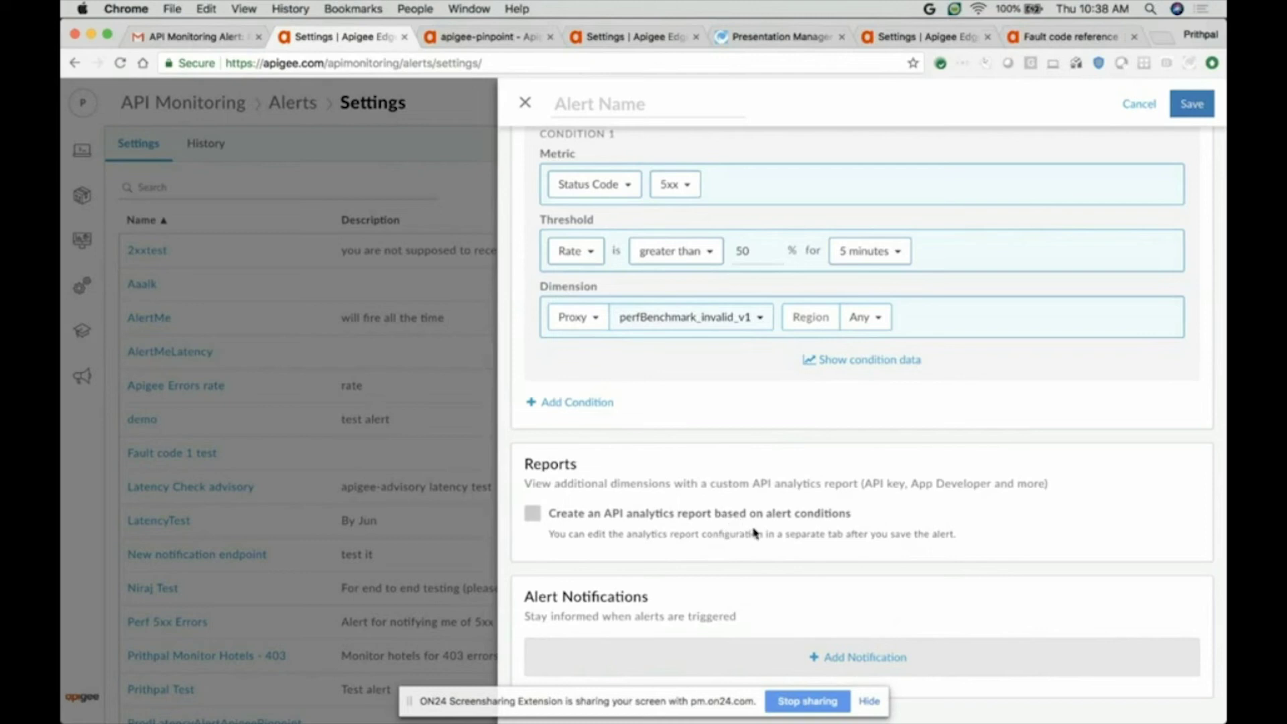
Add an alert notification, view its channel options, and close the new alert without saving
click(854, 658)
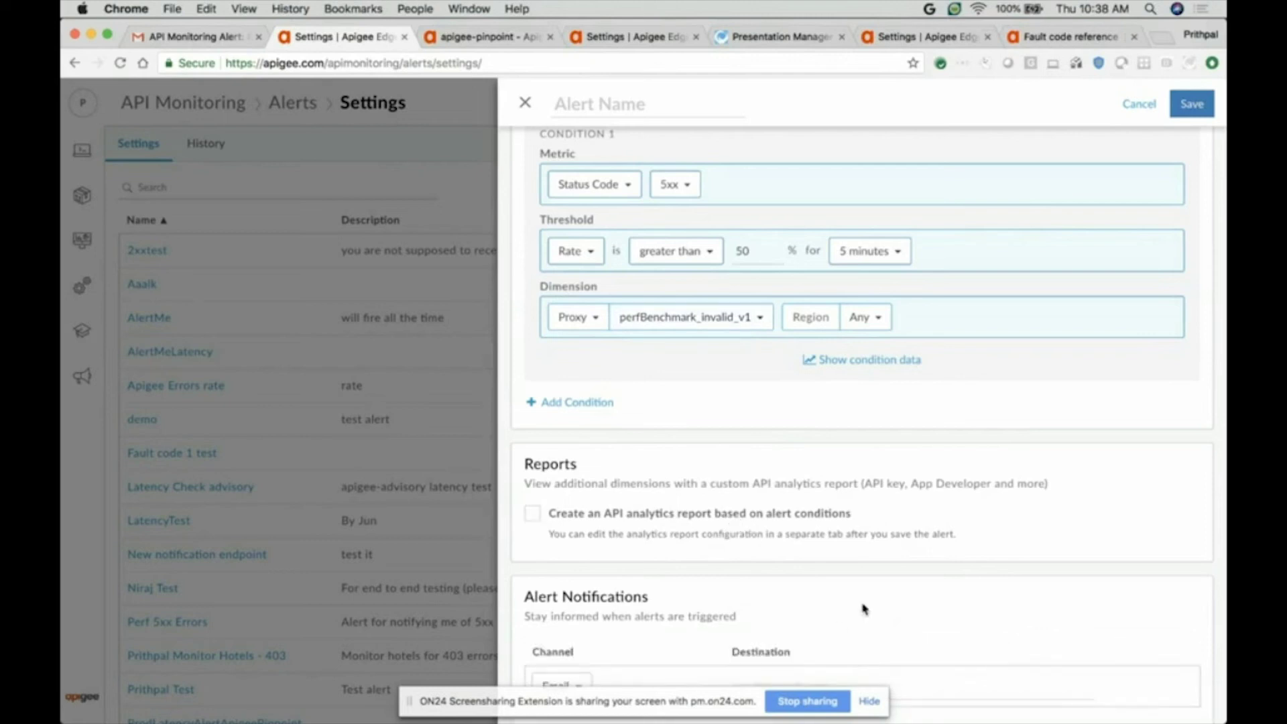
scroll(863, 610, down, 5)
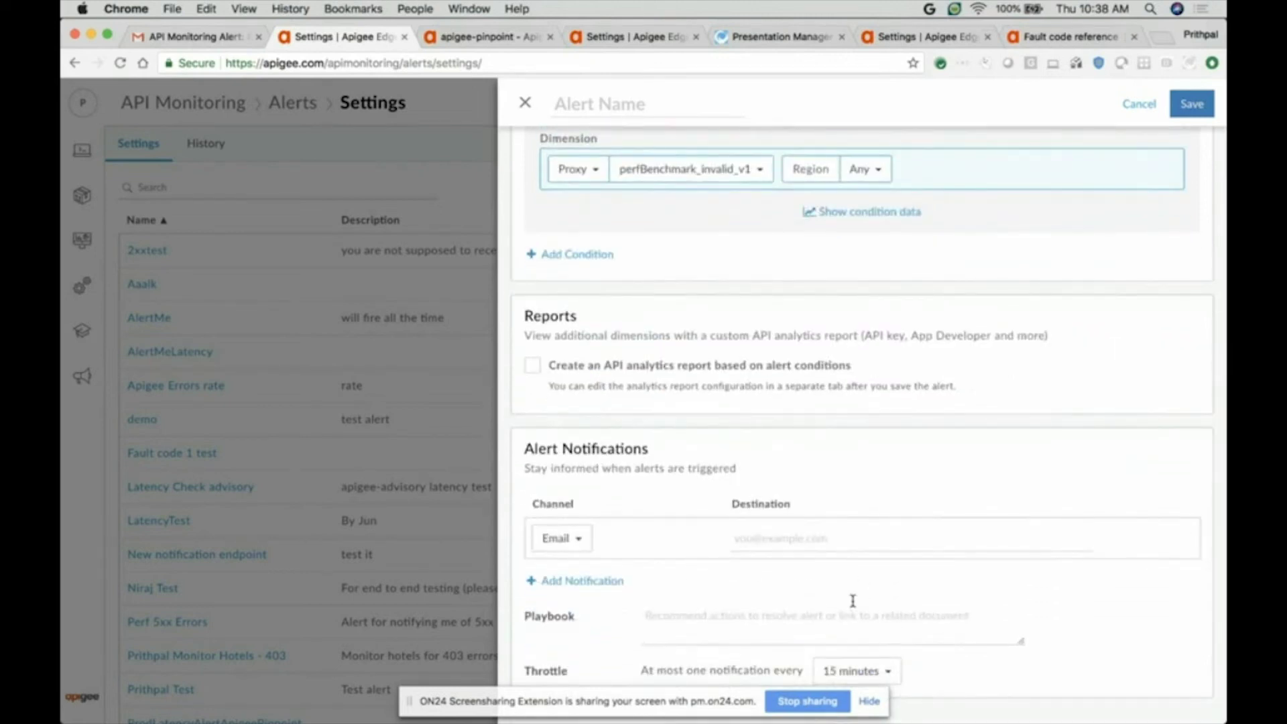
click(580, 540)
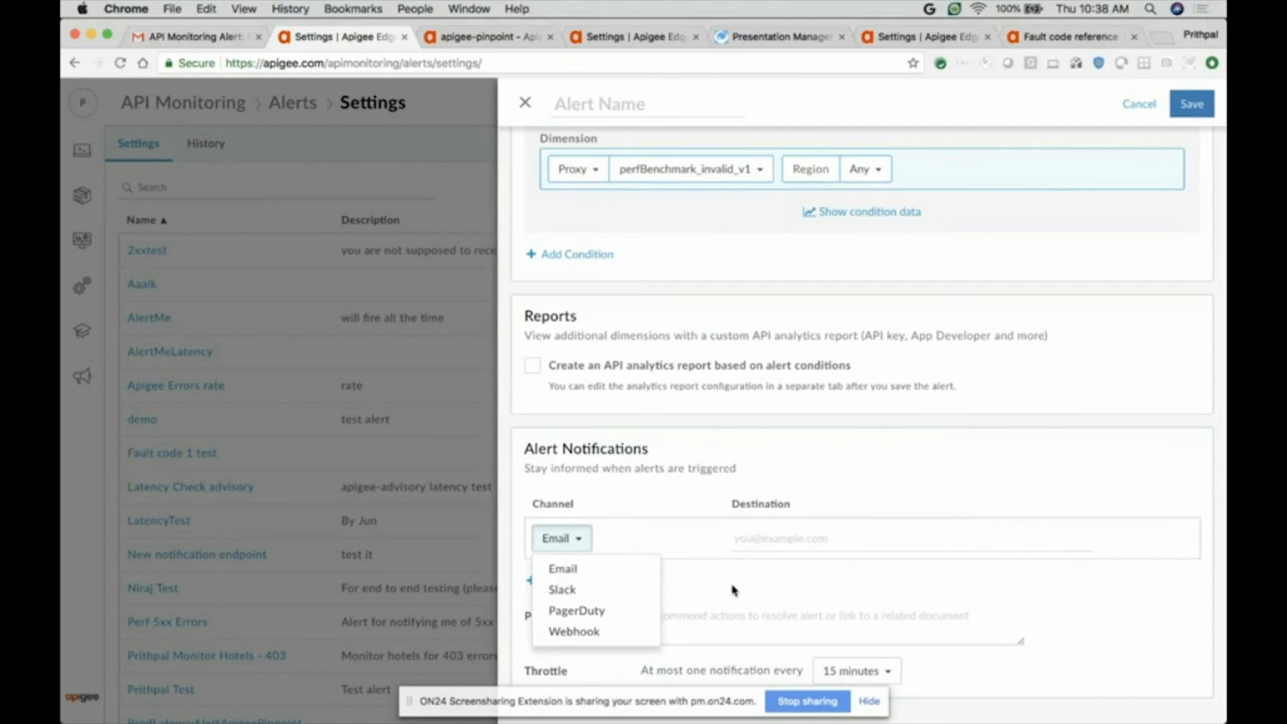
scroll(666, 396, up, 2)
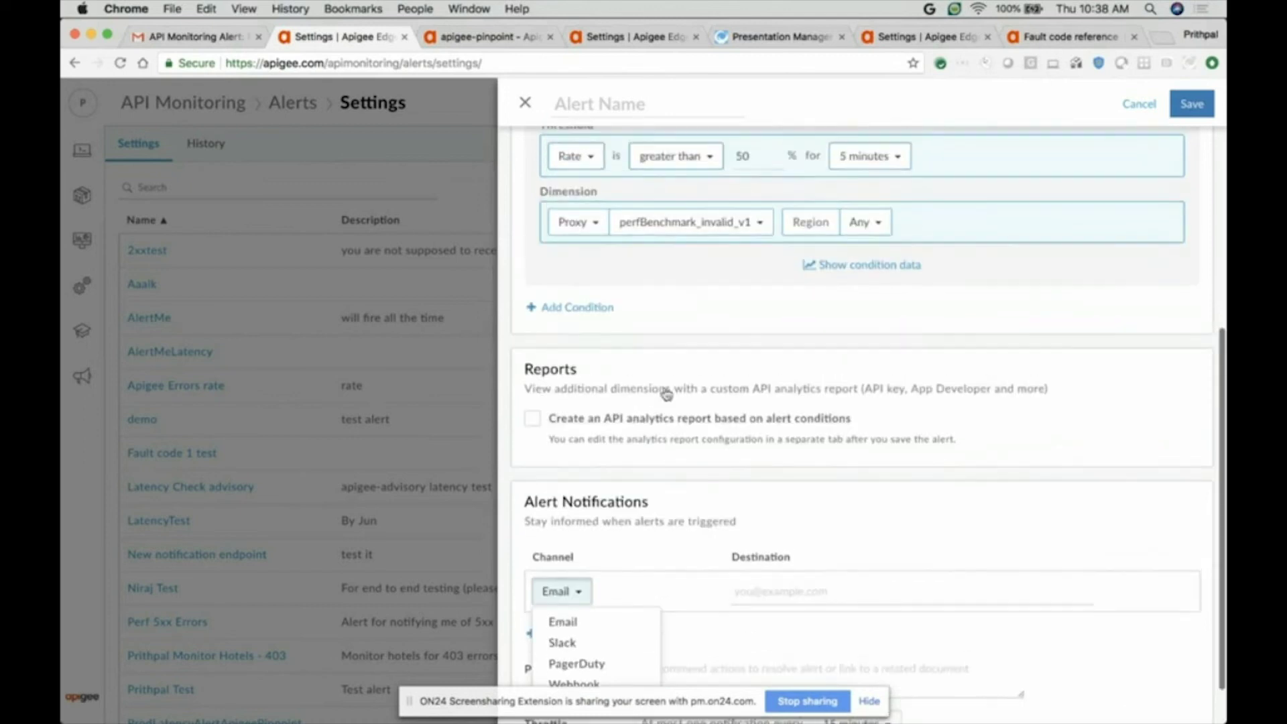
click(531, 109)
Open the alert history, look through the list of triggered alerts and return to the API Monitoring overview
click(202, 144)
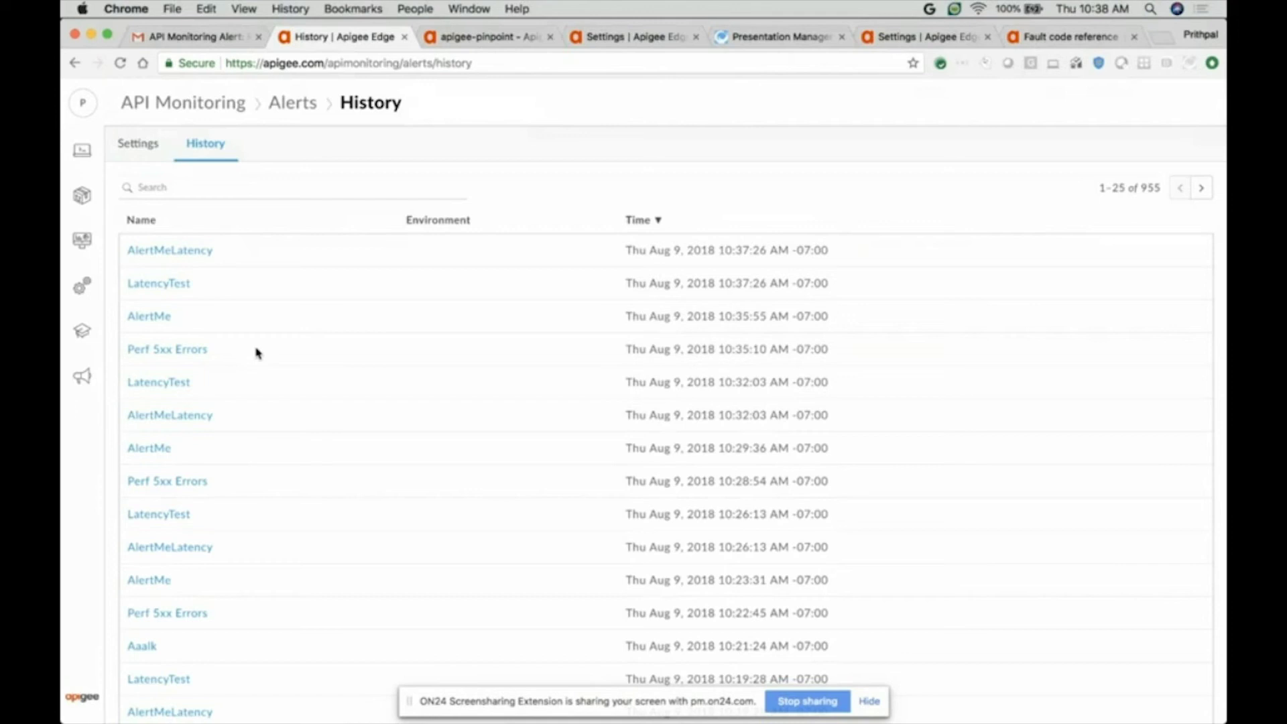
scroll(188, 439, down, 3)
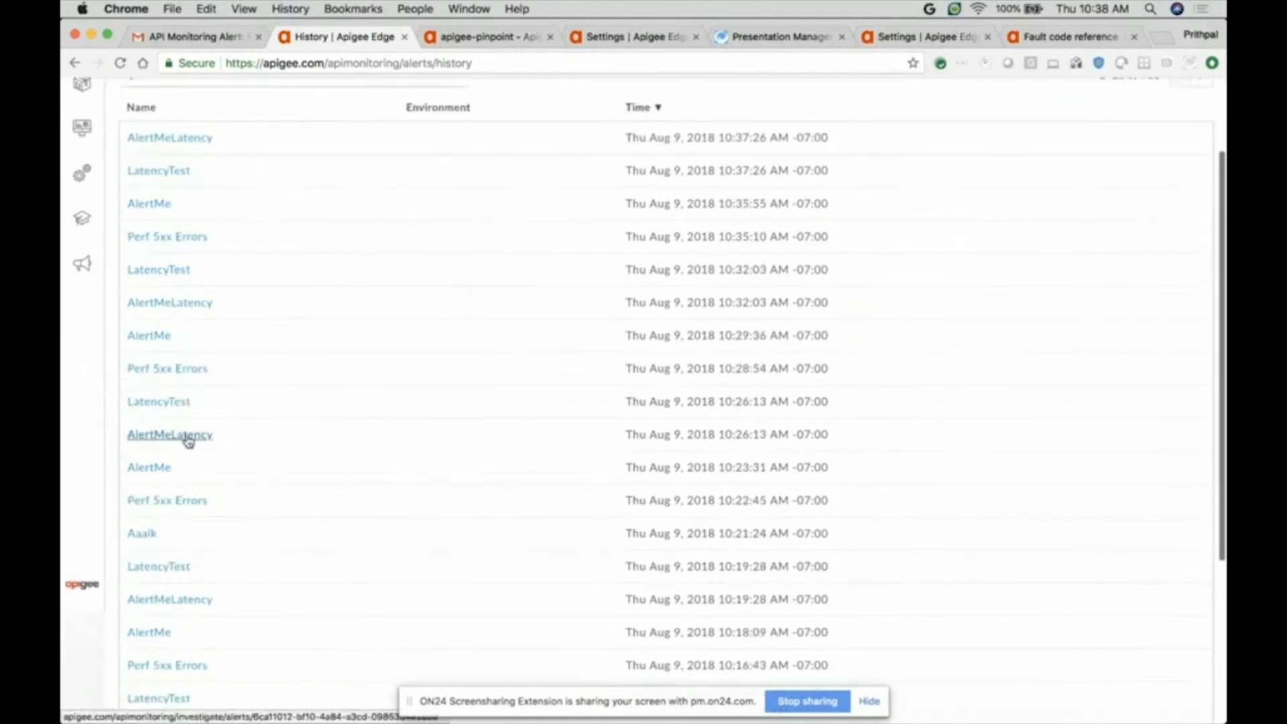
scroll(189, 439, up, 3)
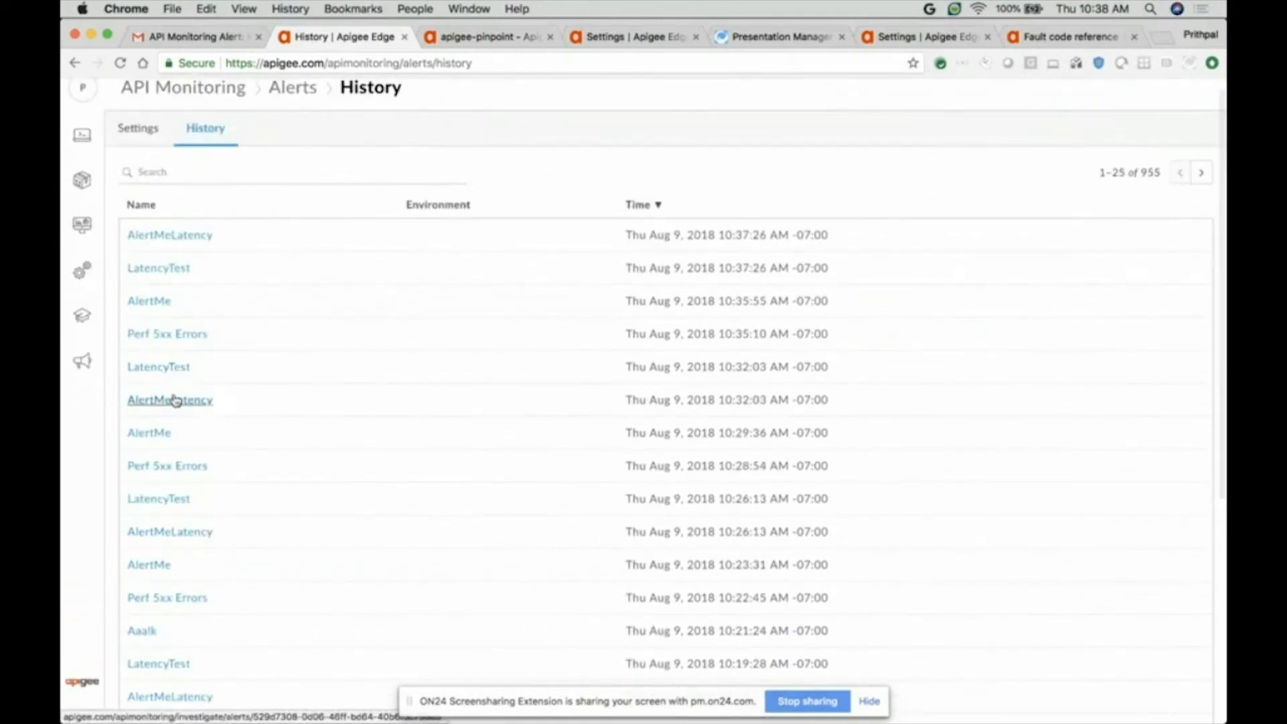
scroll(176, 400, up, 1)
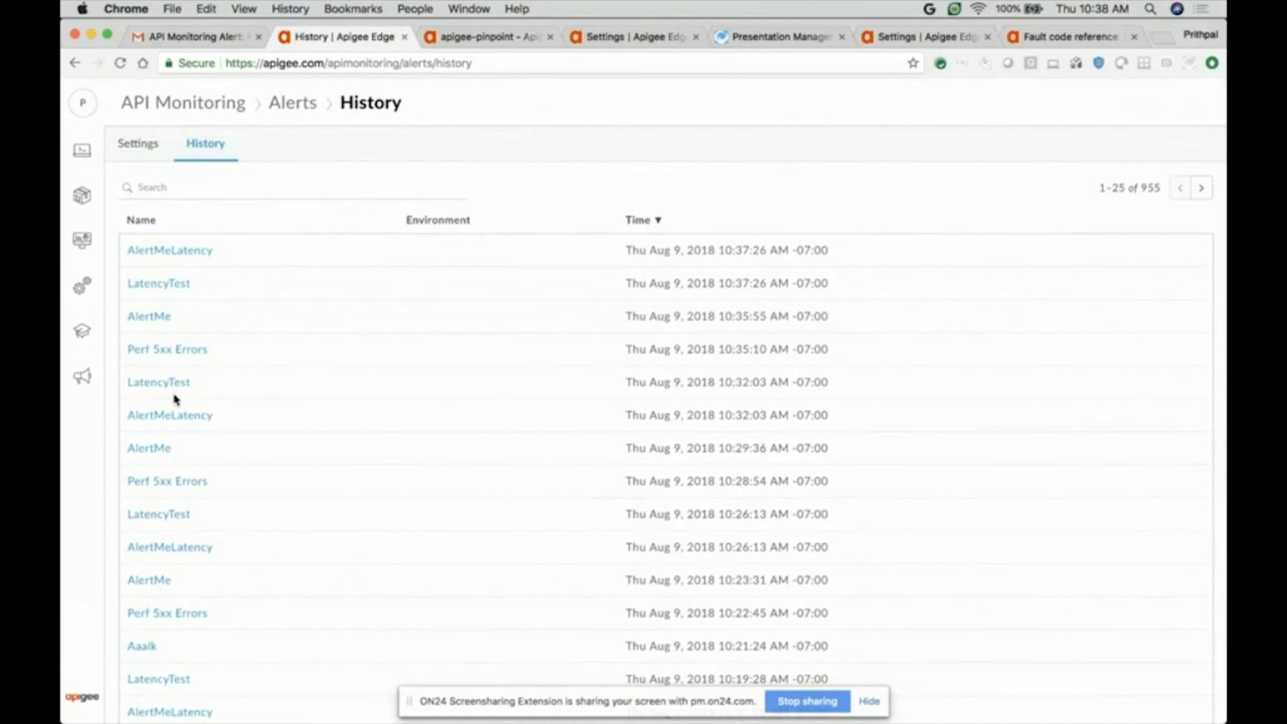
click(216, 113)
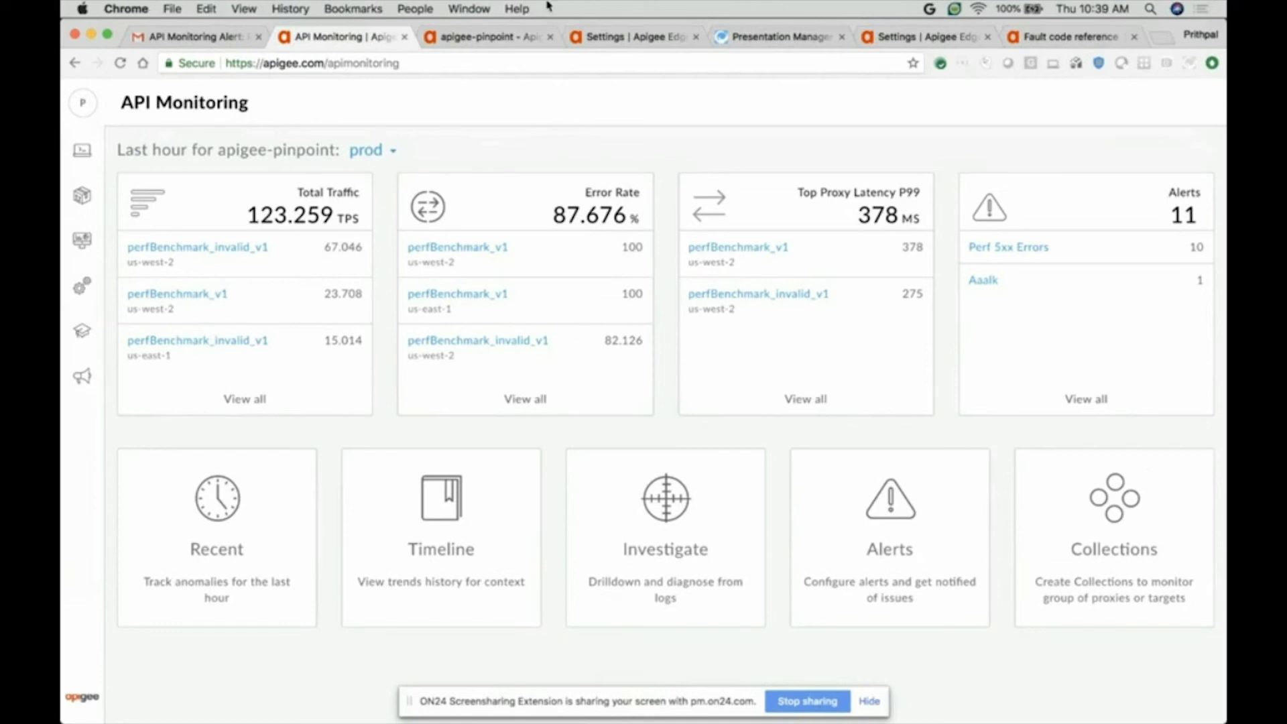
click(792, 713)
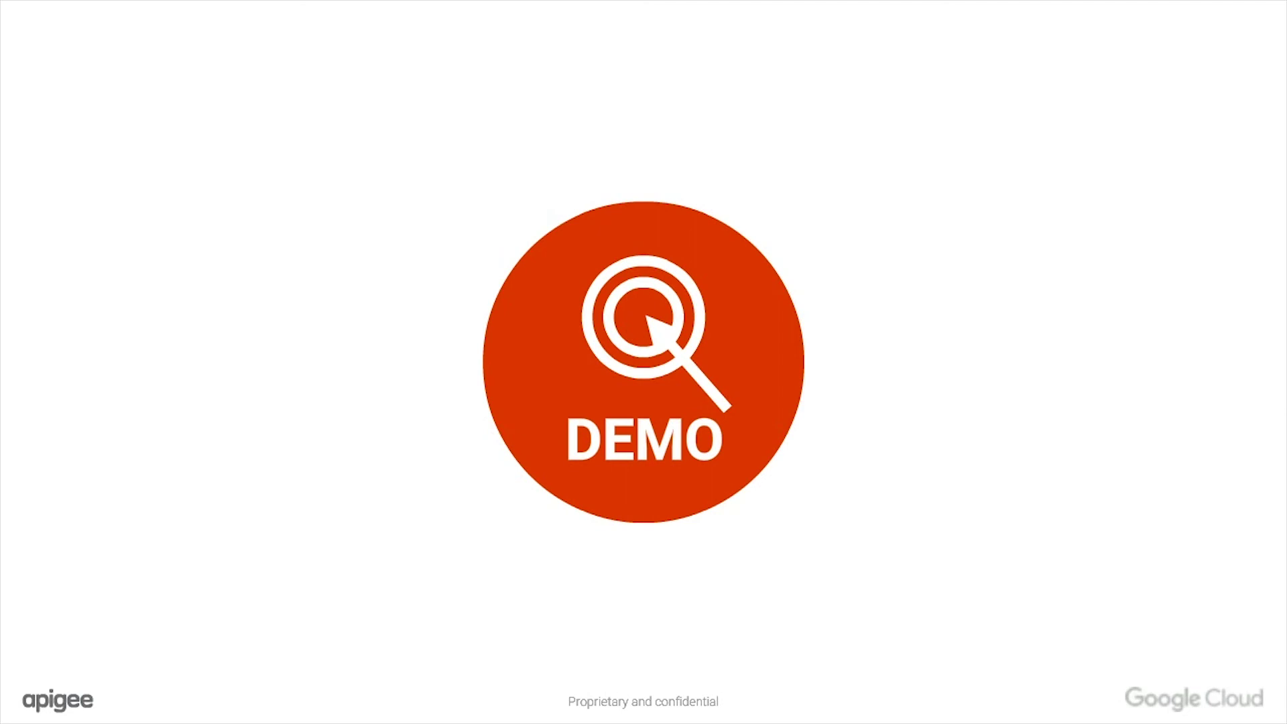
key(Right)
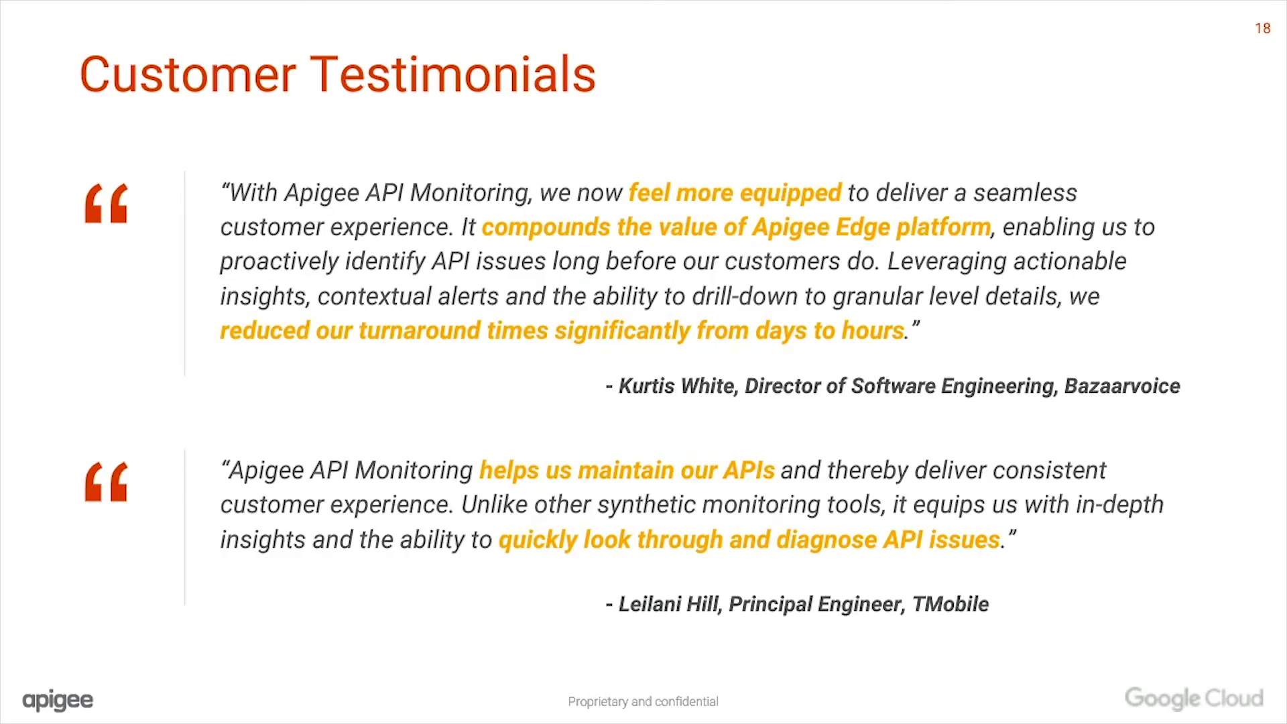